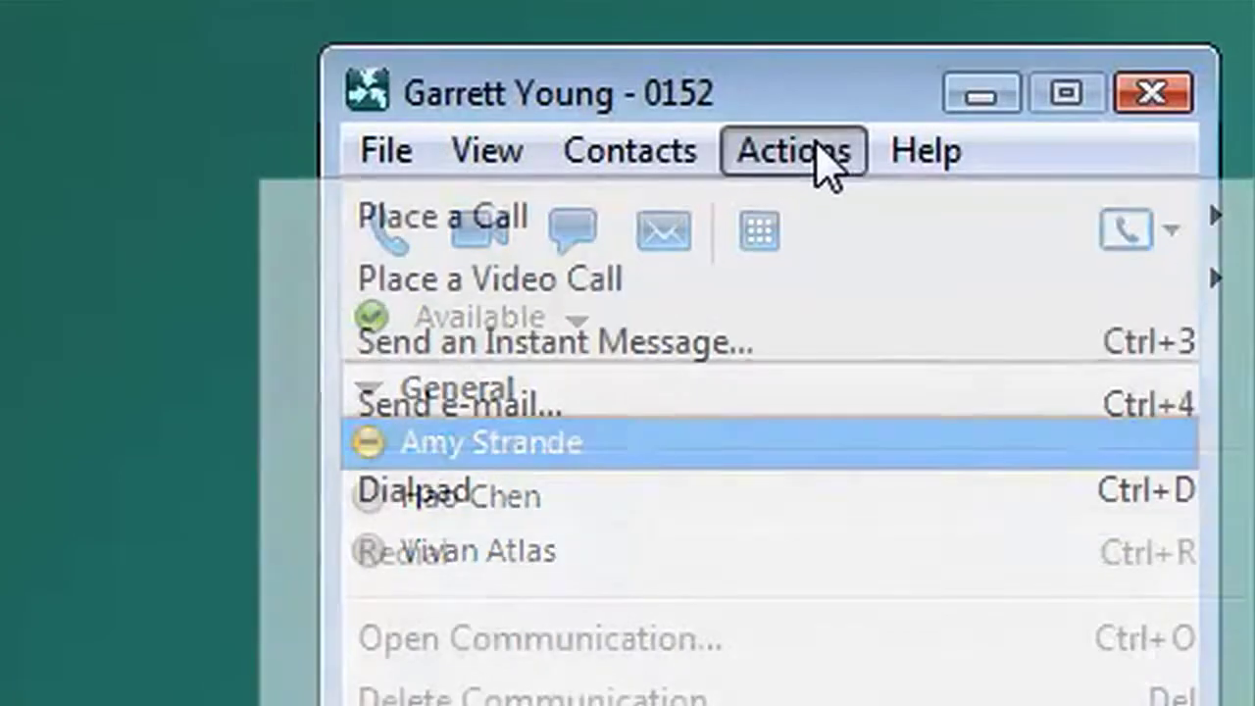
- Return to the CM User Options browser window and log in
{"action": "left_click", "coordinate": [819, 150]}
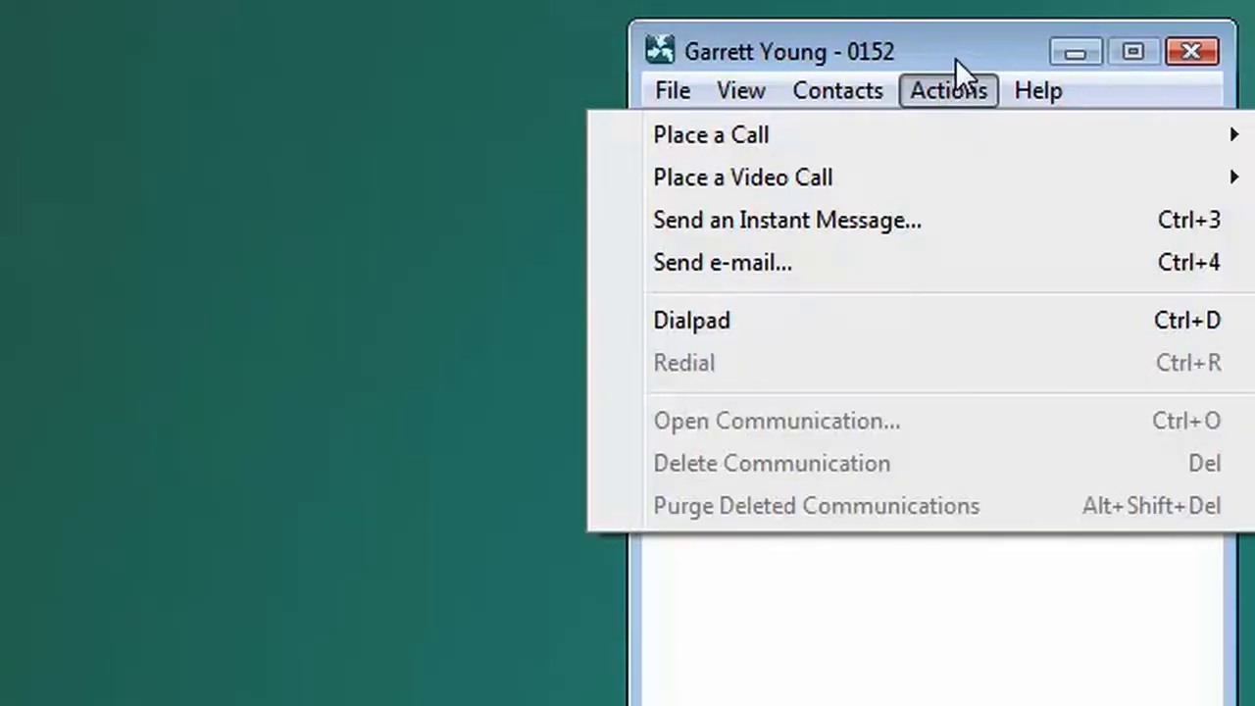
{"action": "left_click", "coordinate": [958, 56]}
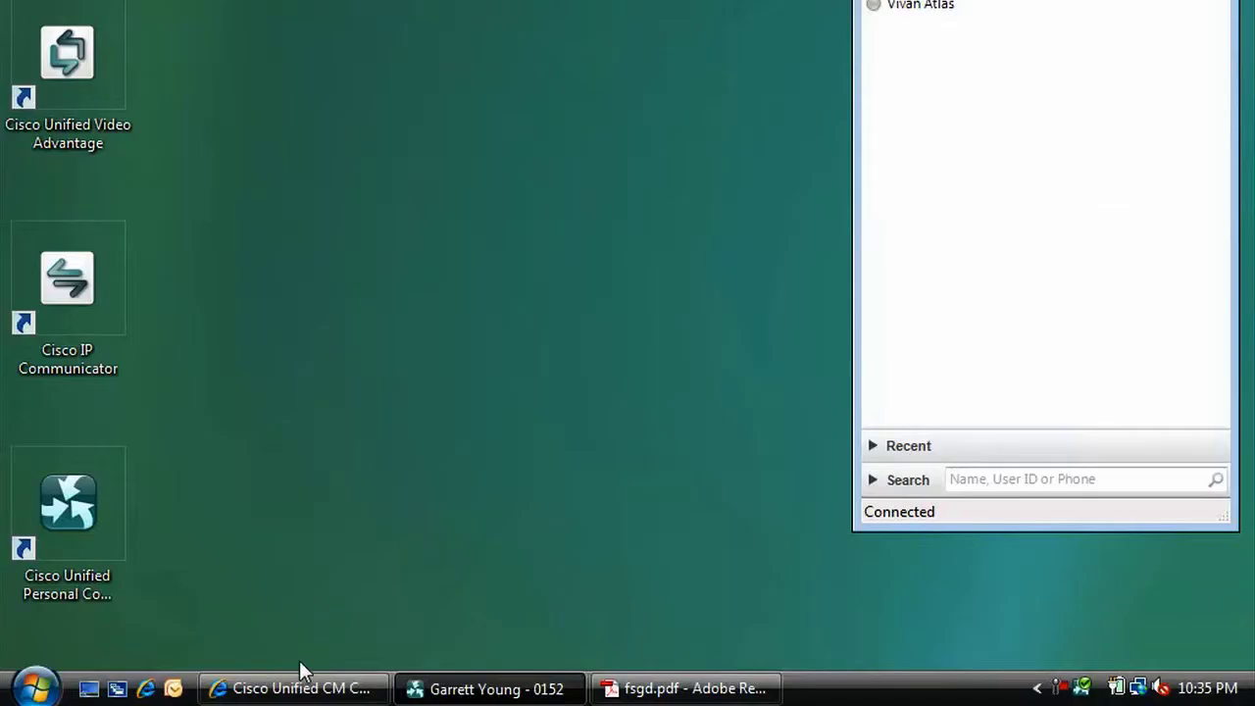
{"action": "left_click", "coordinate": [294, 687]}
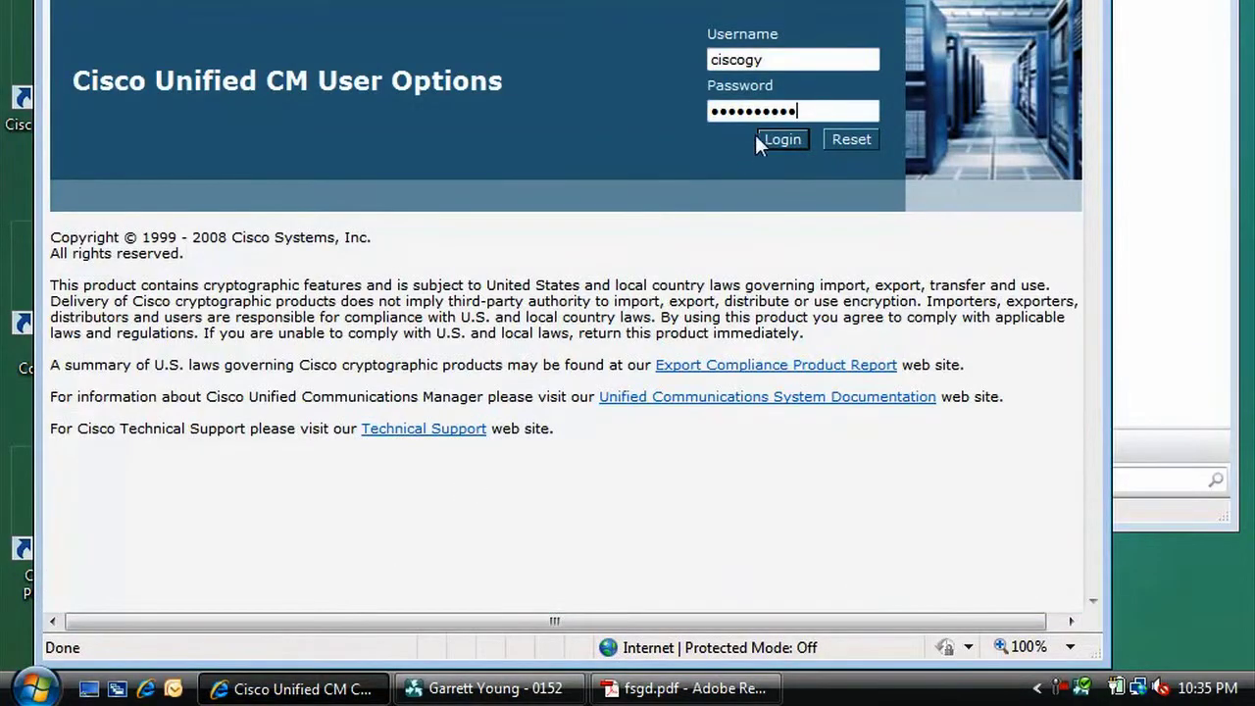
{"action": "left_click", "coordinate": [774, 144]}
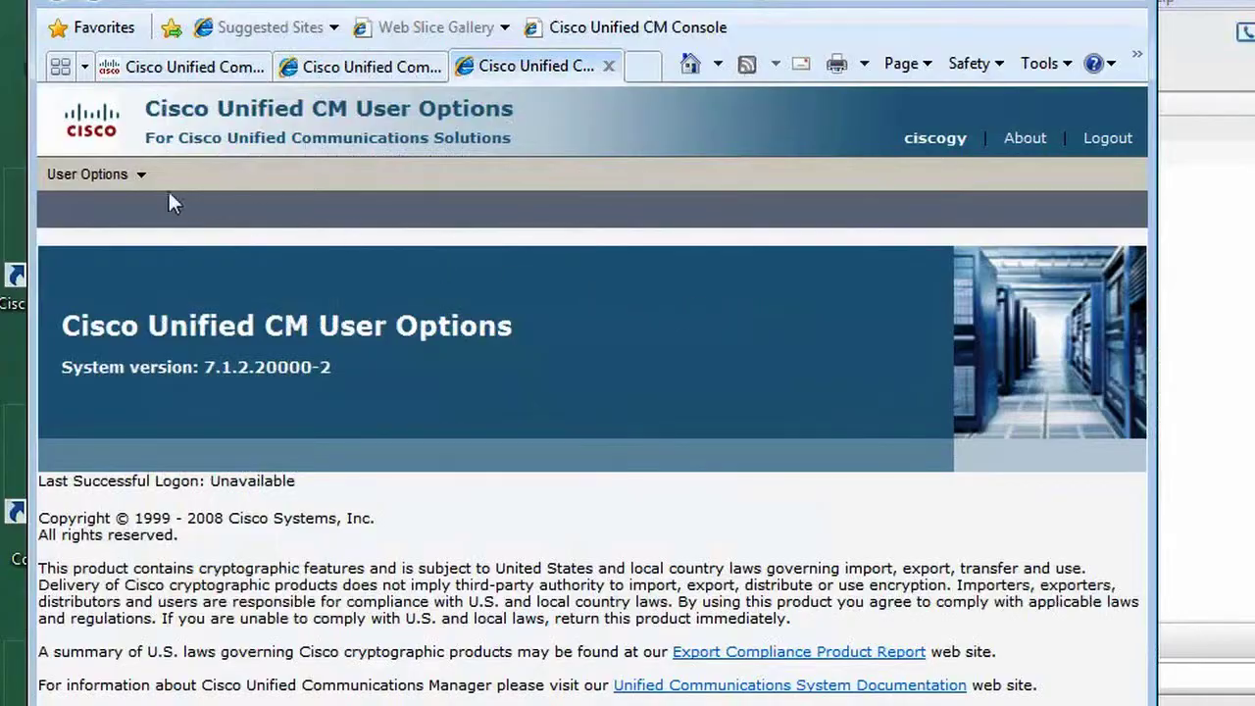
- Go to Mobility Settings > Remote Destinations and start a new remote destination
{"action": "mouse_move", "coordinate": [152, 187]}
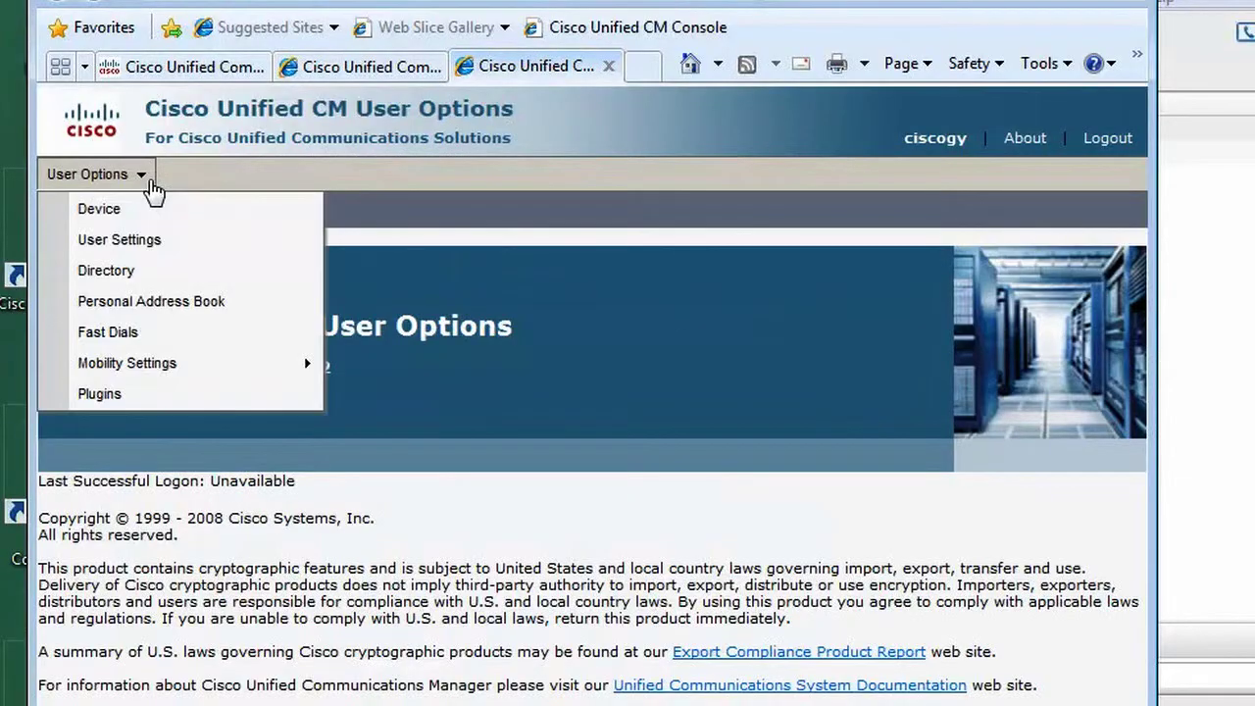
{"action": "mouse_move", "coordinate": [112, 364]}
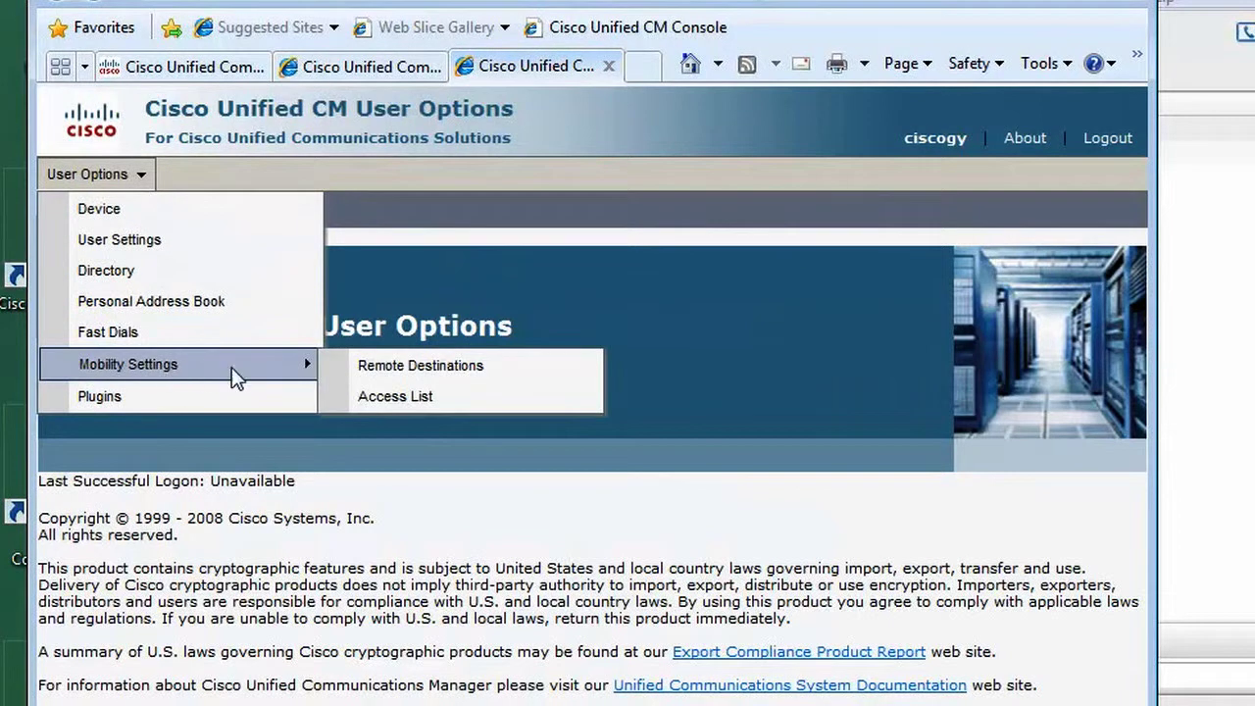
{"action": "left_click", "coordinate": [361, 371]}
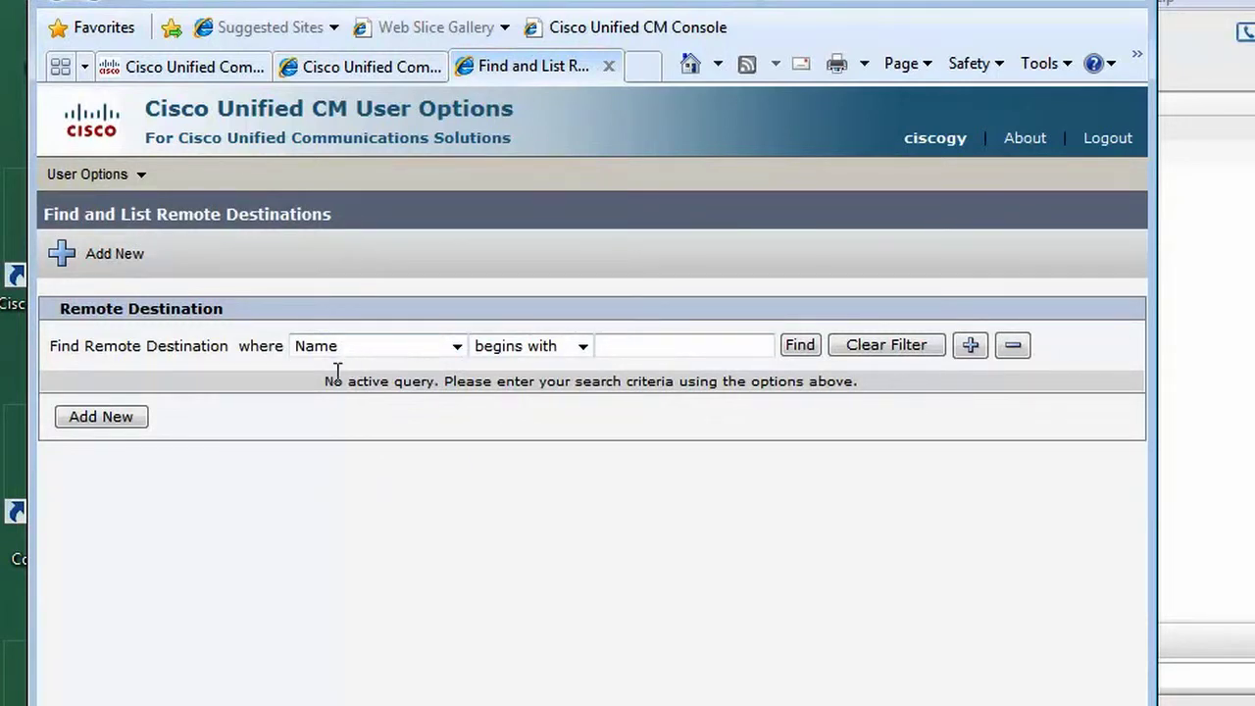
{"action": "left_click", "coordinate": [104, 416]}
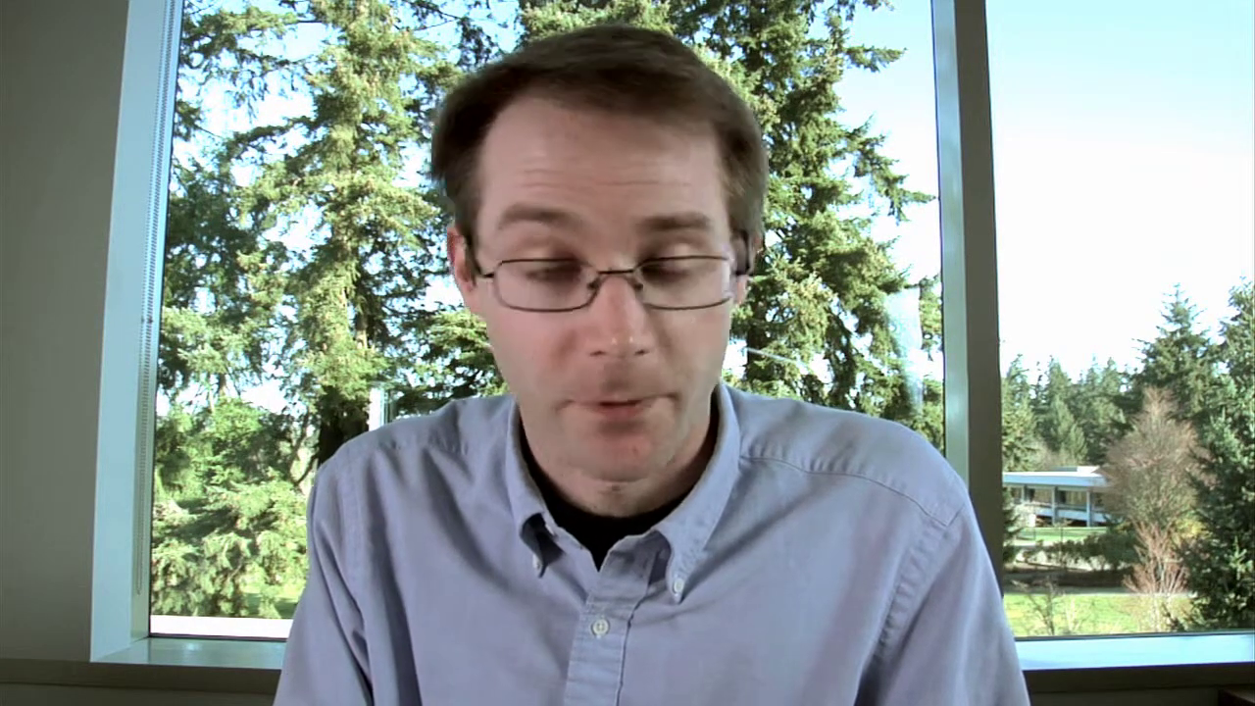
- Enter the destination name and mobile number, with Answer Too Soon Timer set to 10
{"action": "type", "text": "oung"}
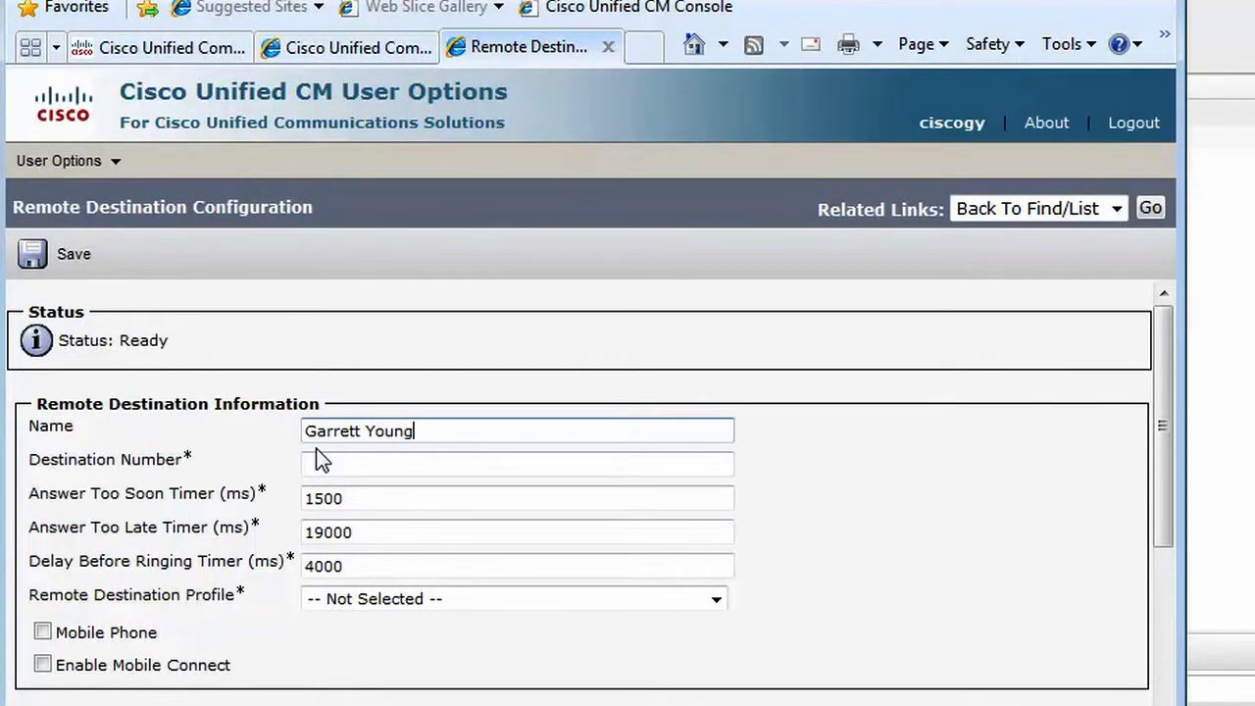
{"action": "left_click", "coordinate": [321, 461]}
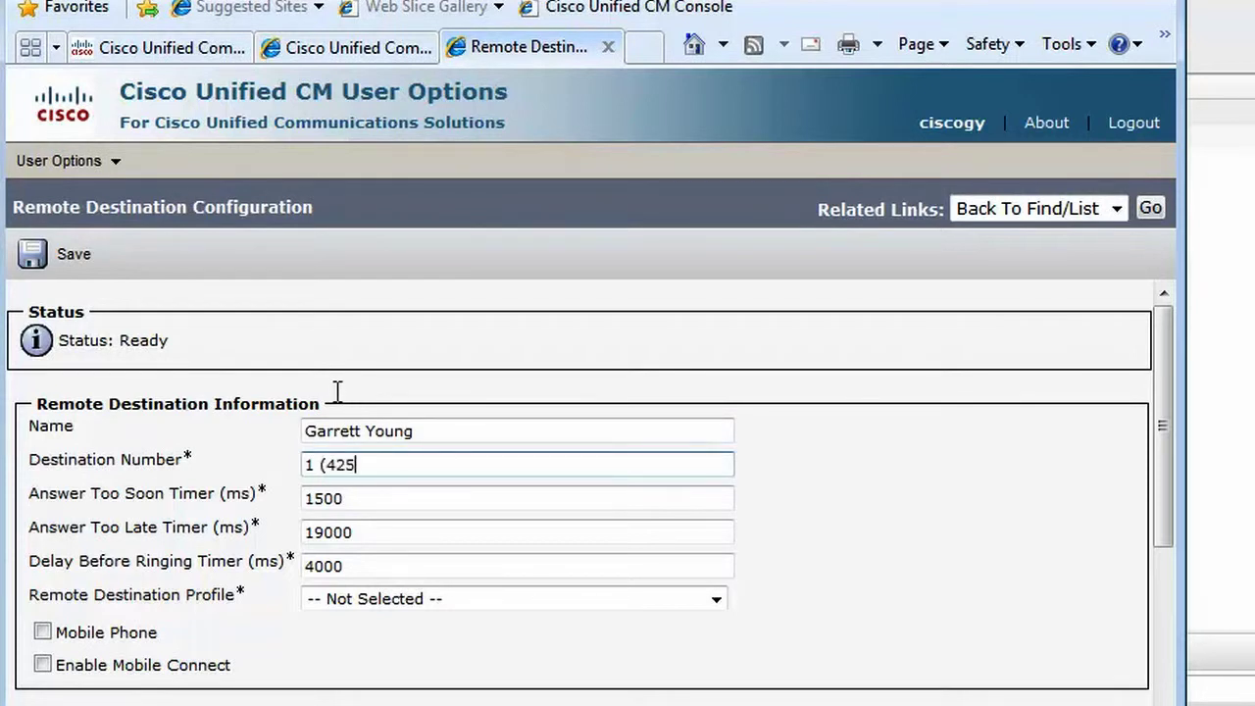
{"action": "type", "text": "1 (425) 555 0199"}
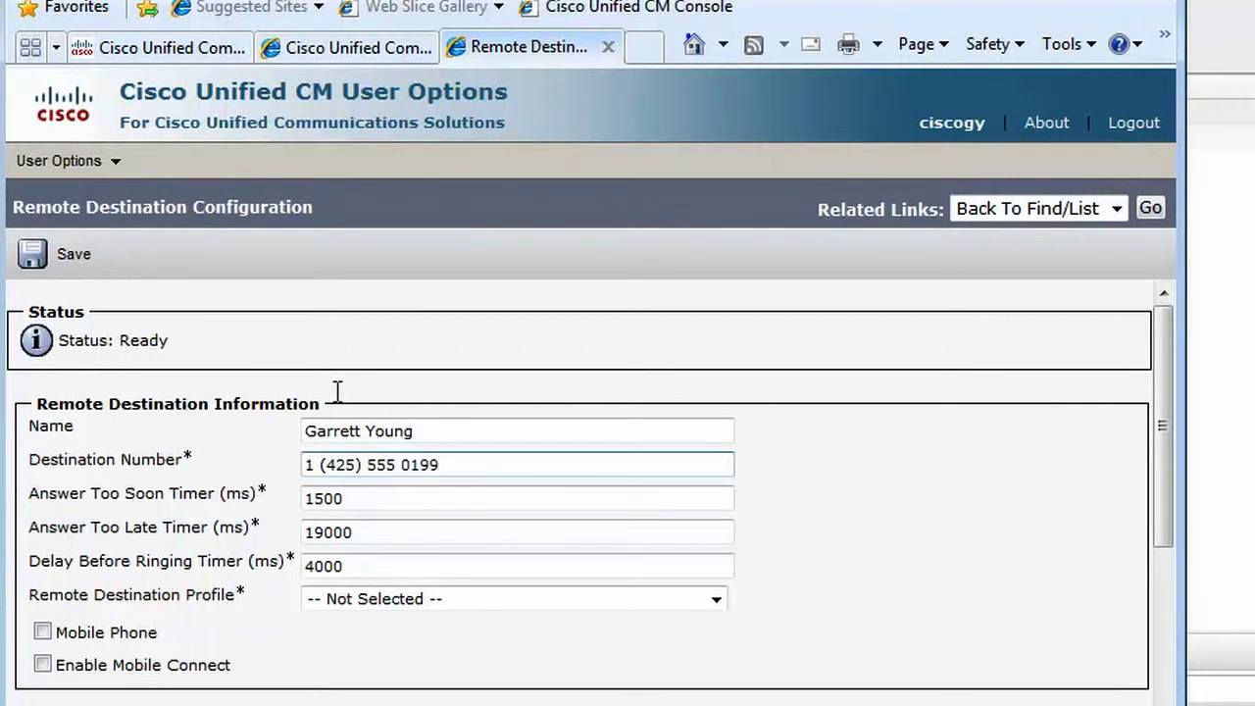
{"action": "key", "text": "Tab"}
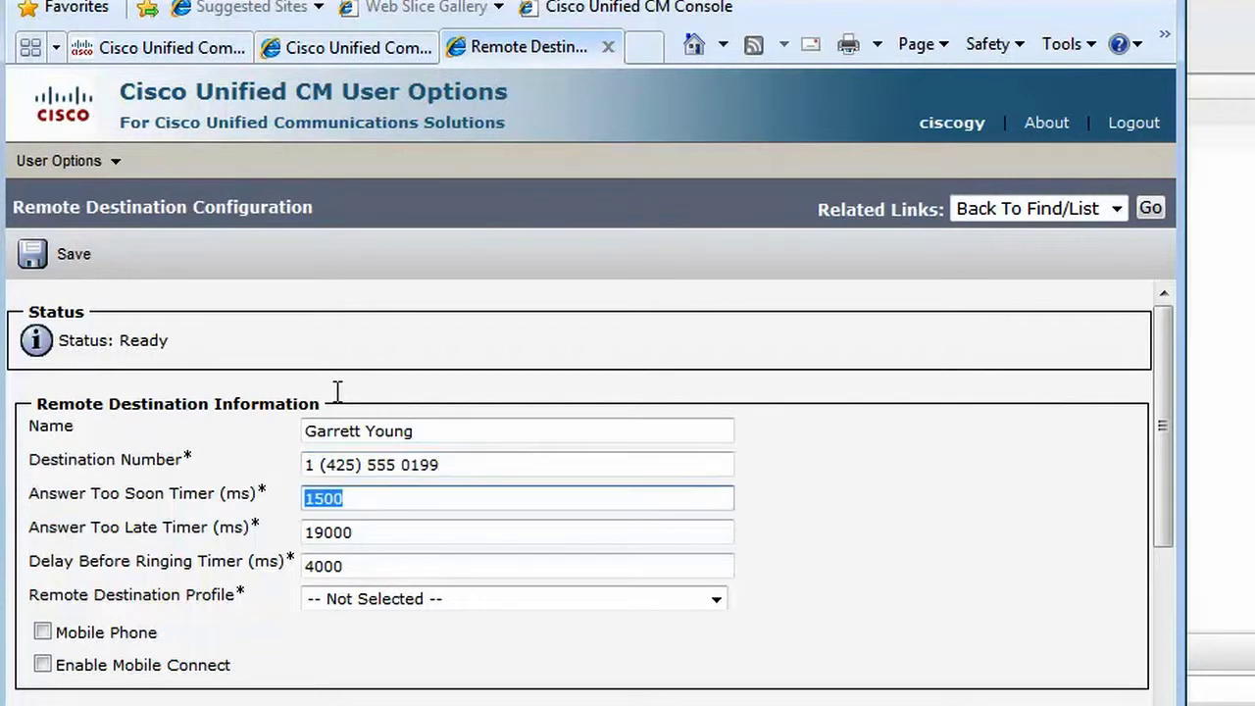
{"action": "type", "text": "10"}
{"action": "key", "text": "Tab"}
{"action": "key", "text": "Tab"}
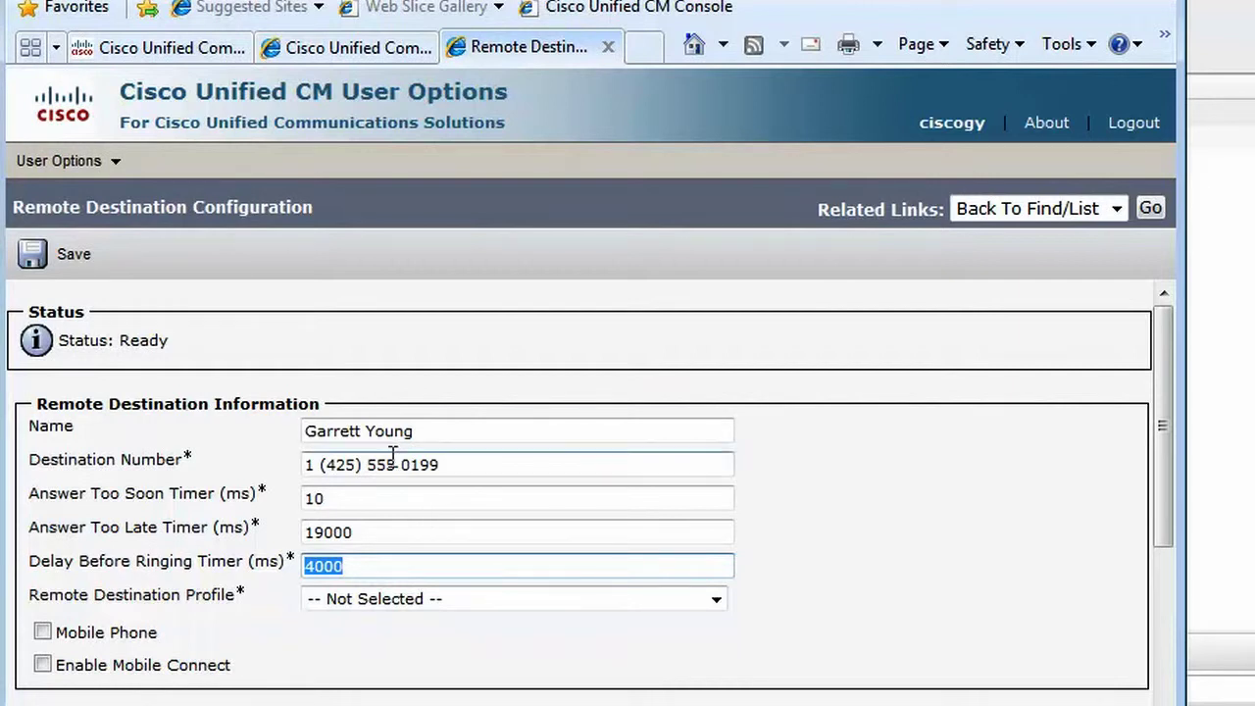
- Assign the CiscoGY remote destination profile and enable Mobile Phone and Mobile Connect
{"action": "left_click", "coordinate": [716, 600]}
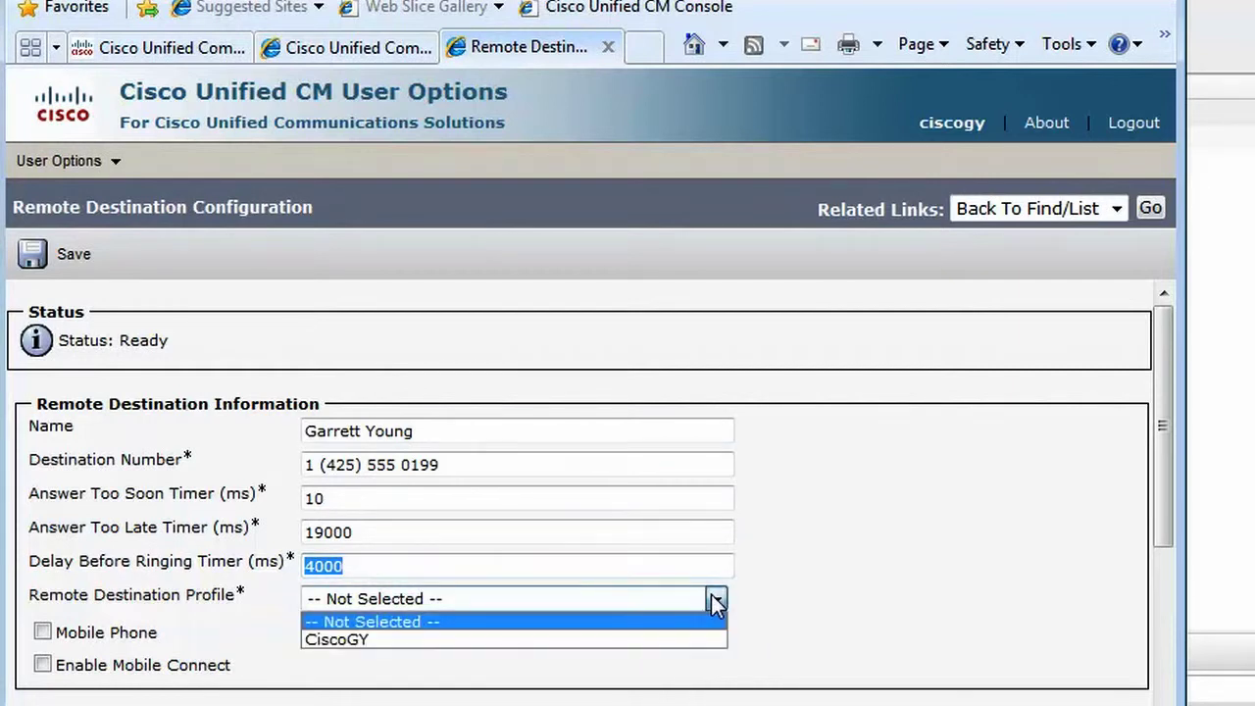
{"action": "left_click", "coordinate": [664, 639]}
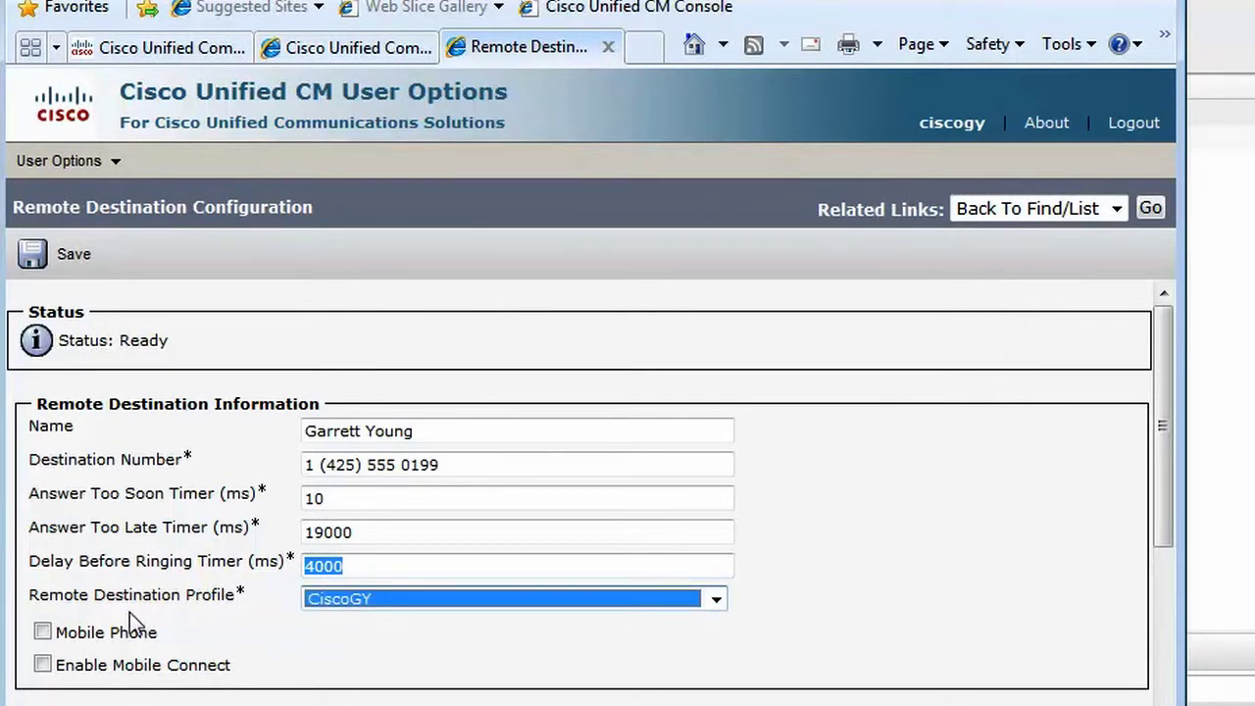
{"action": "left_click", "coordinate": [43, 632]}
{"action": "left_click", "coordinate": [43, 665]}
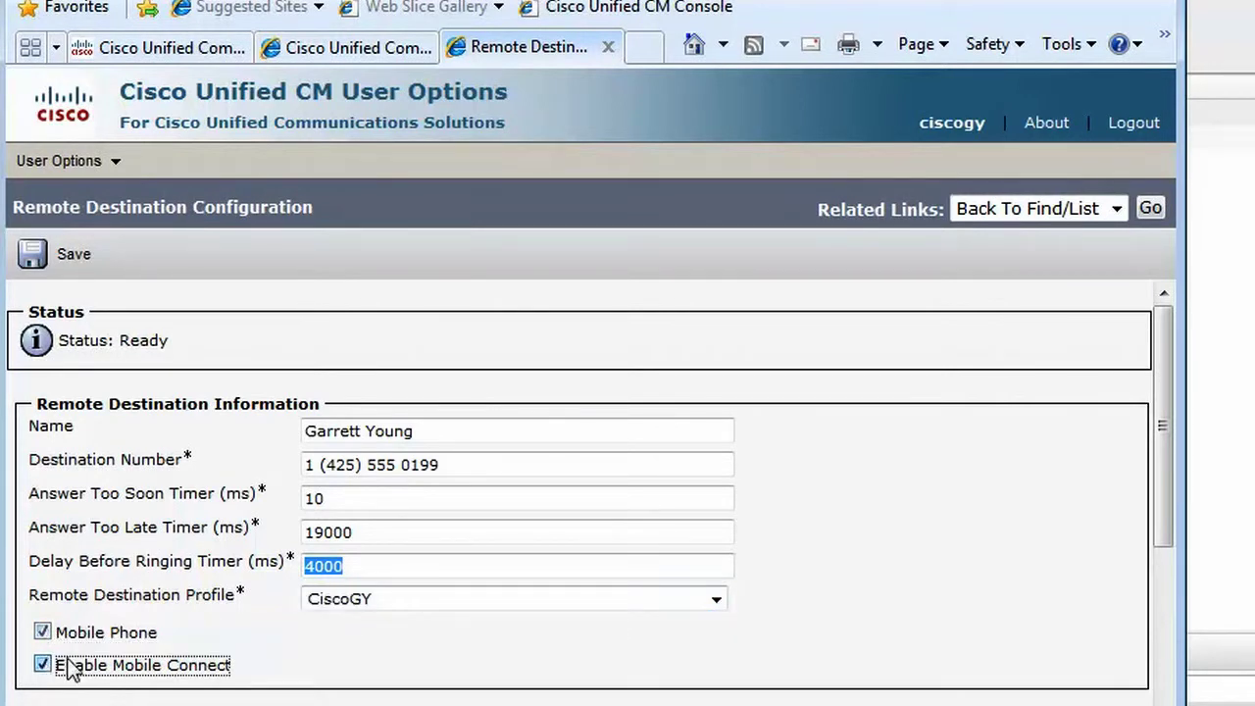
- Enable Monday in the ring schedule, ringing from 08:00 to 19:00
{"action": "left_click_drag", "start_coordinate": [1159, 464], "coordinate": [1132, 644]}
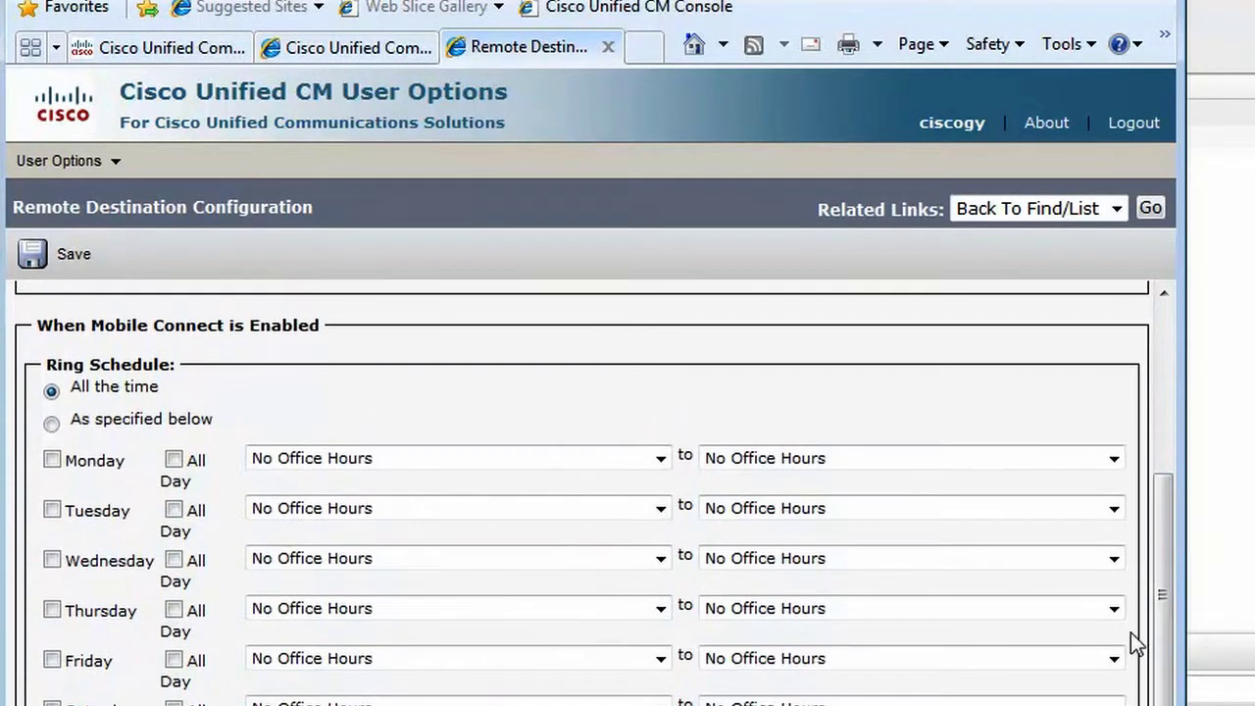
{"action": "left_click", "coordinate": [51, 461]}
{"action": "left_click", "coordinate": [661, 458]}
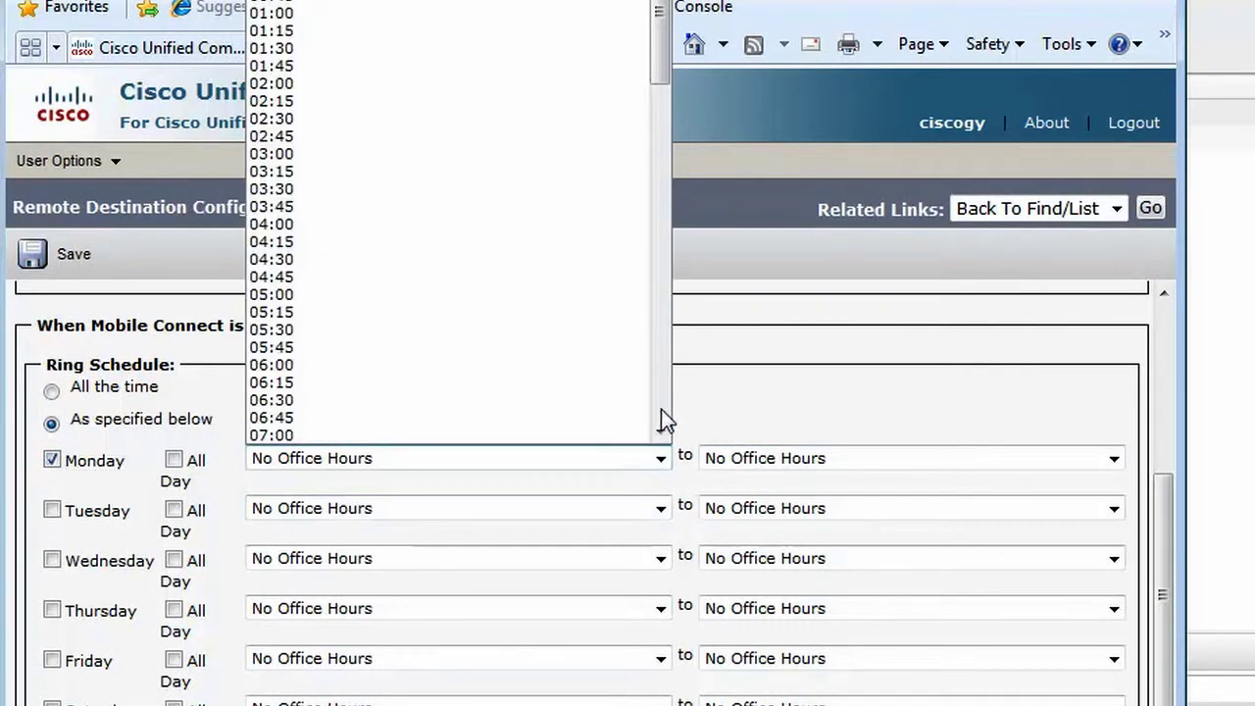
{"action": "left_click_drag", "start_coordinate": [660, 28], "coordinate": [658, 112]}
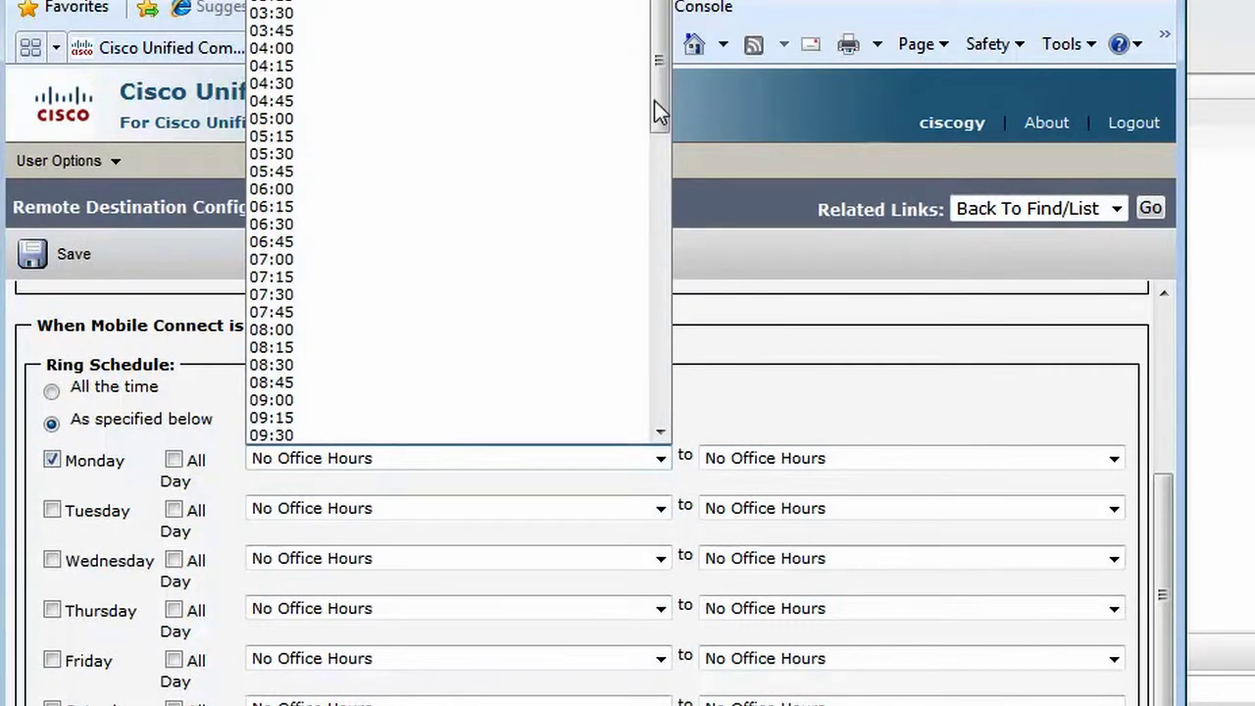
{"action": "left_click", "coordinate": [314, 332]}
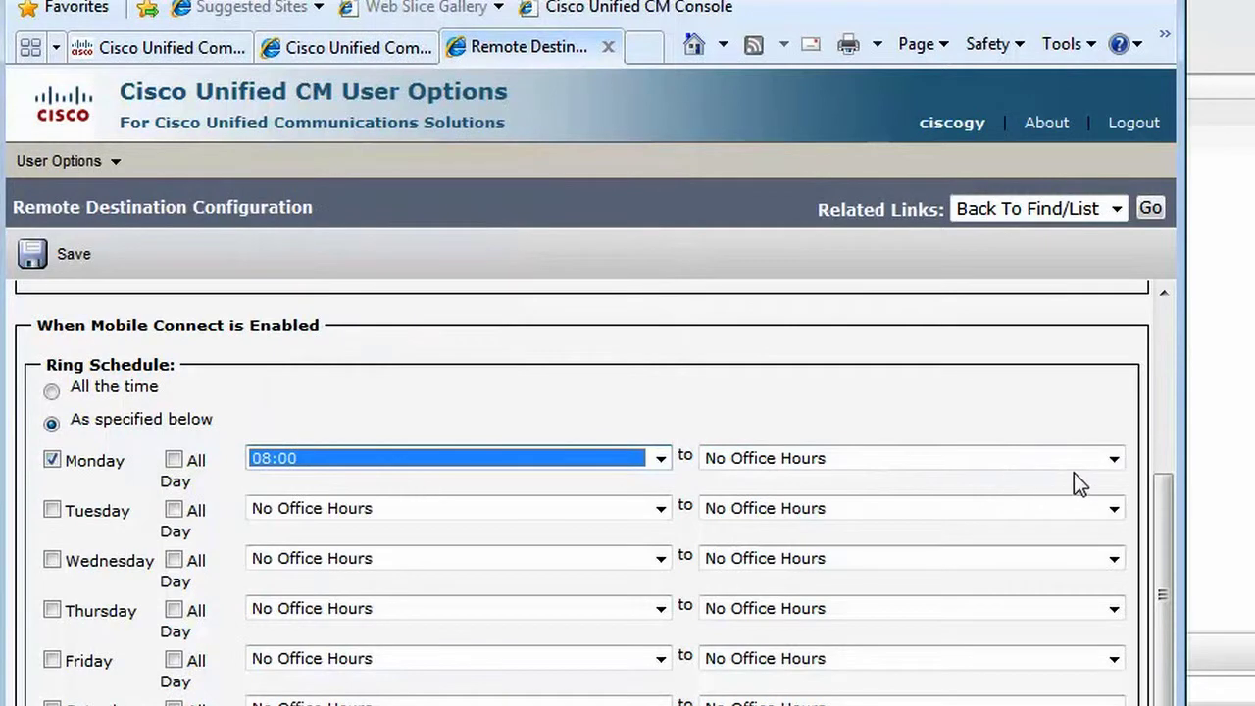
{"action": "left_click", "coordinate": [1115, 458]}
{"action": "left_click_drag", "start_coordinate": [1113, 56], "coordinate": [1112, 315]}
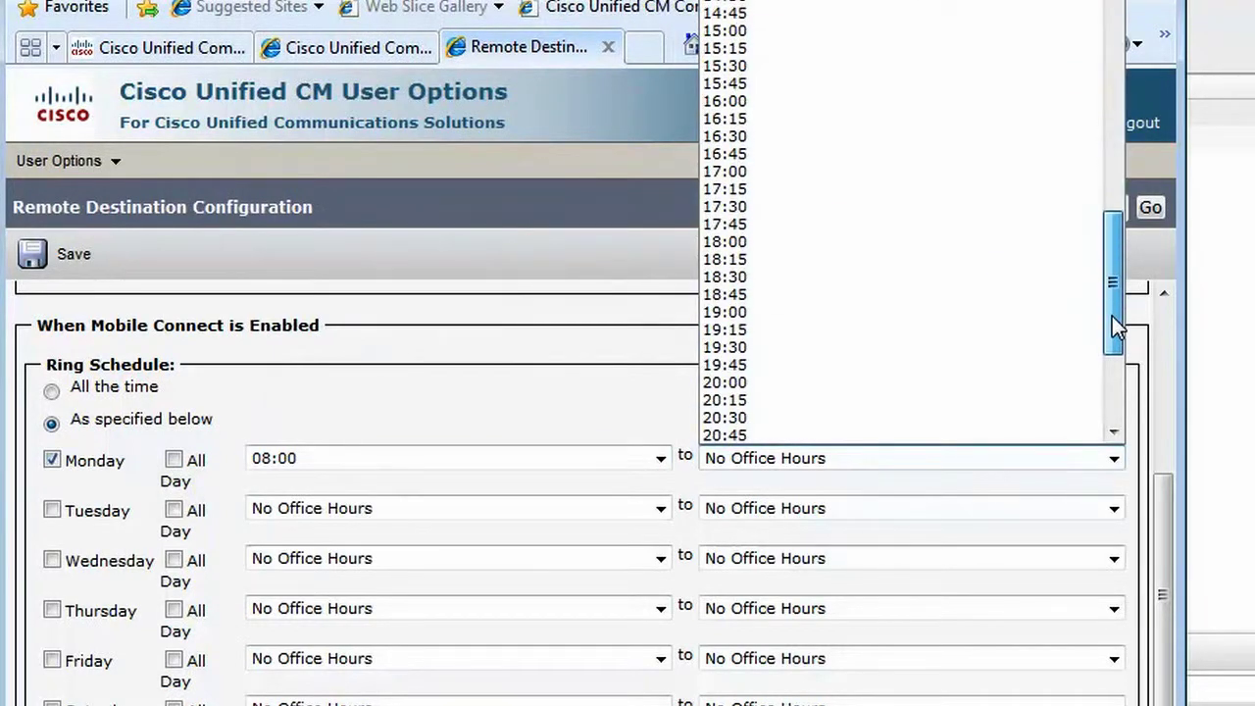
{"action": "left_click", "coordinate": [726, 312]}
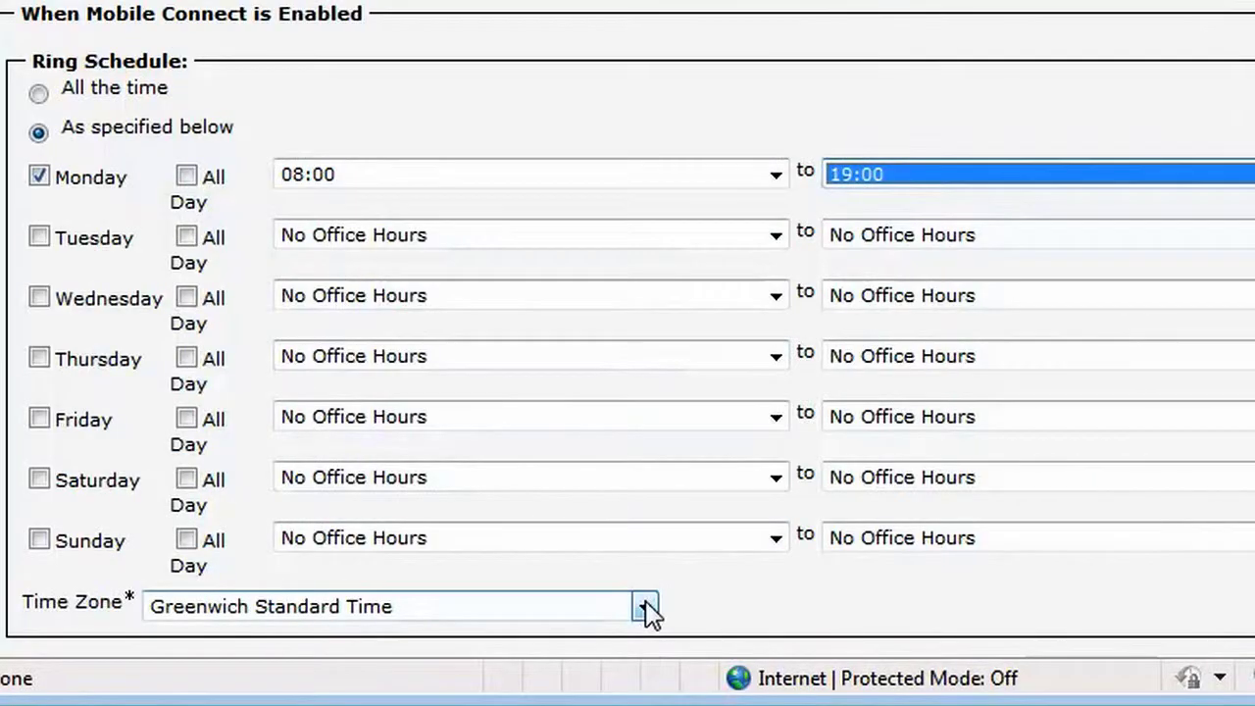
- Set the time zone to Pacific Standard/Daylight Time and save, which fails with error 10099
{"action": "left_click", "coordinate": [648, 610]}
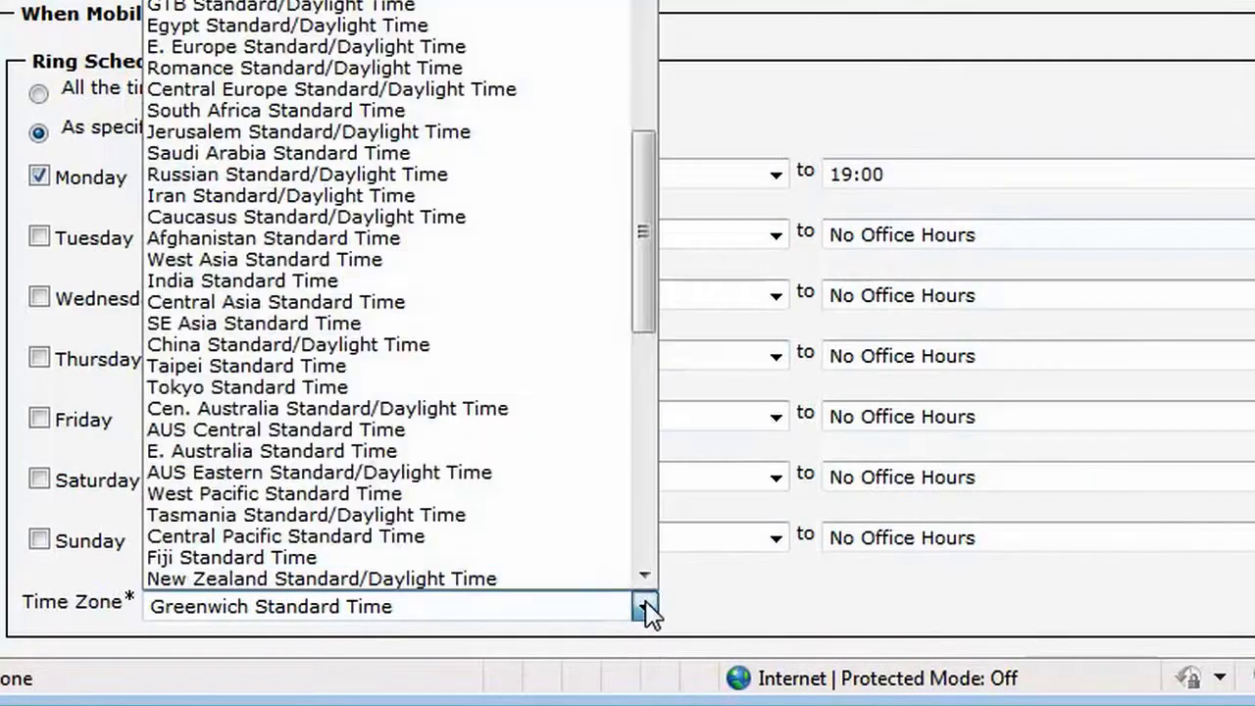
{"action": "left_click_drag", "start_coordinate": [642, 303], "coordinate": [659, 127]}
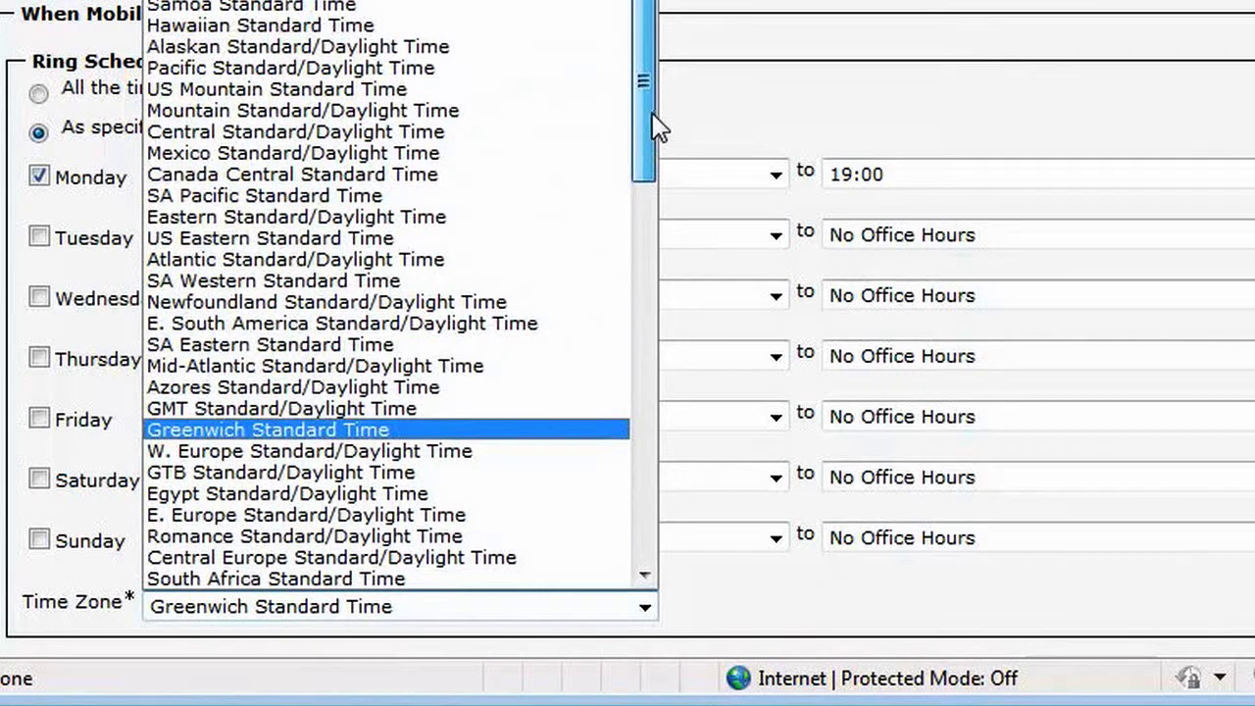
{"action": "left_click", "coordinate": [410, 76]}
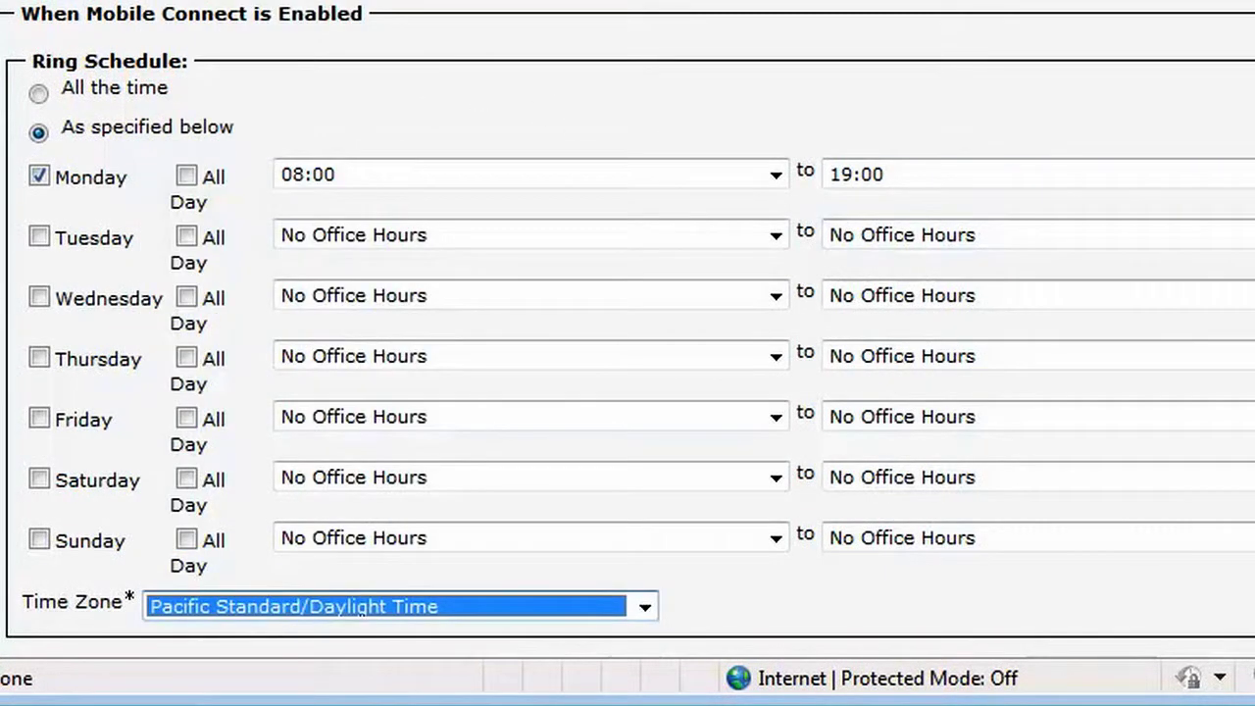
{"action": "scroll", "coordinate": [361, 608], "scroll_direction": "down", "scroll_amount": 4}
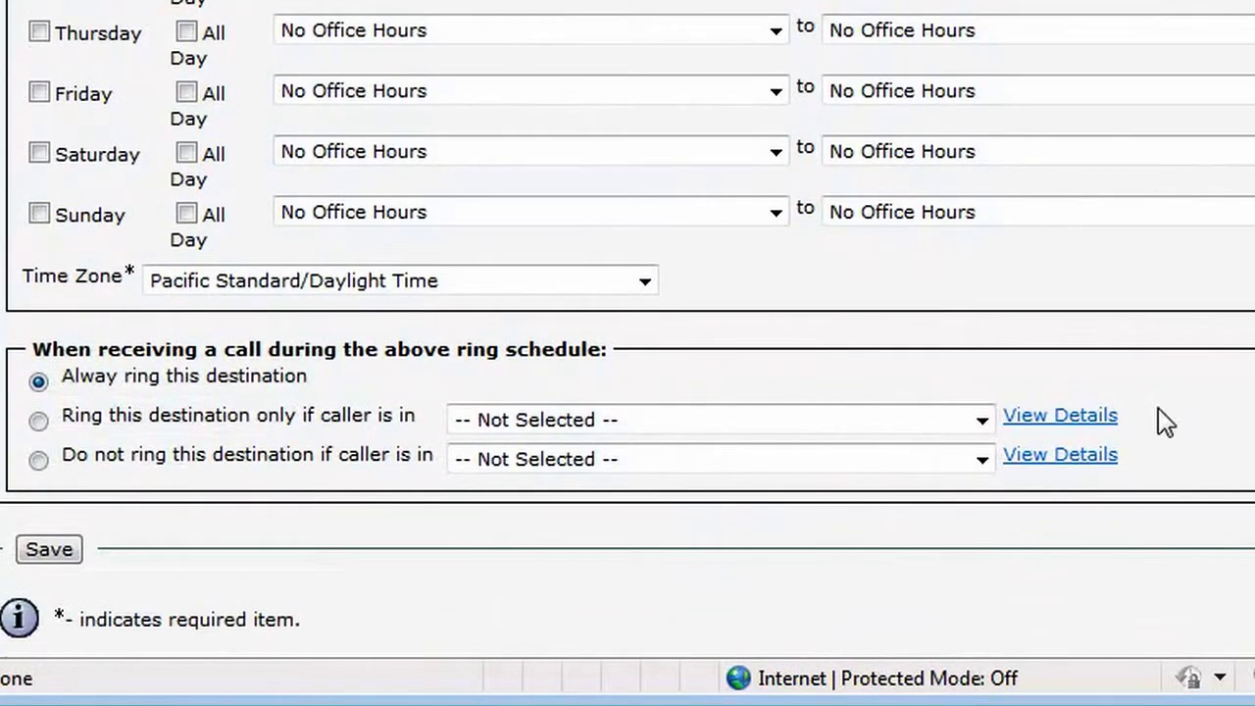
{"action": "left_click", "coordinate": [49, 551]}
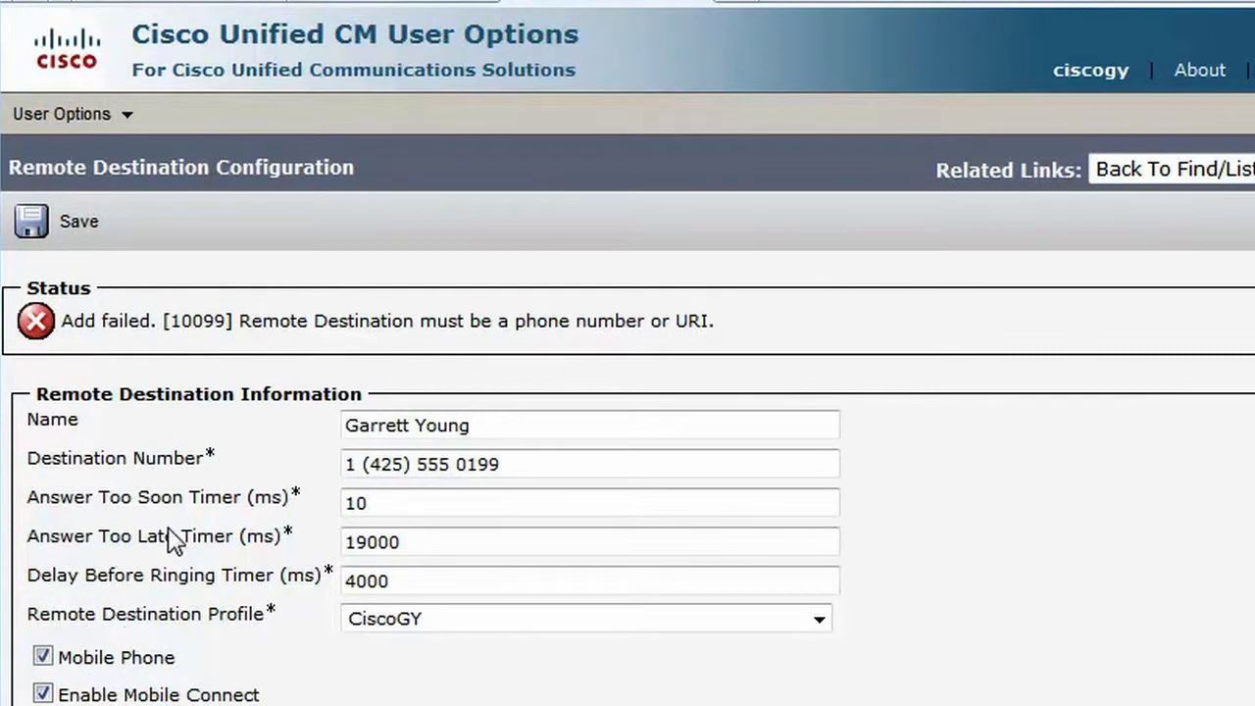
{"action": "left_click_drag", "start_coordinate": [240, 321], "coordinate": [709, 330]}
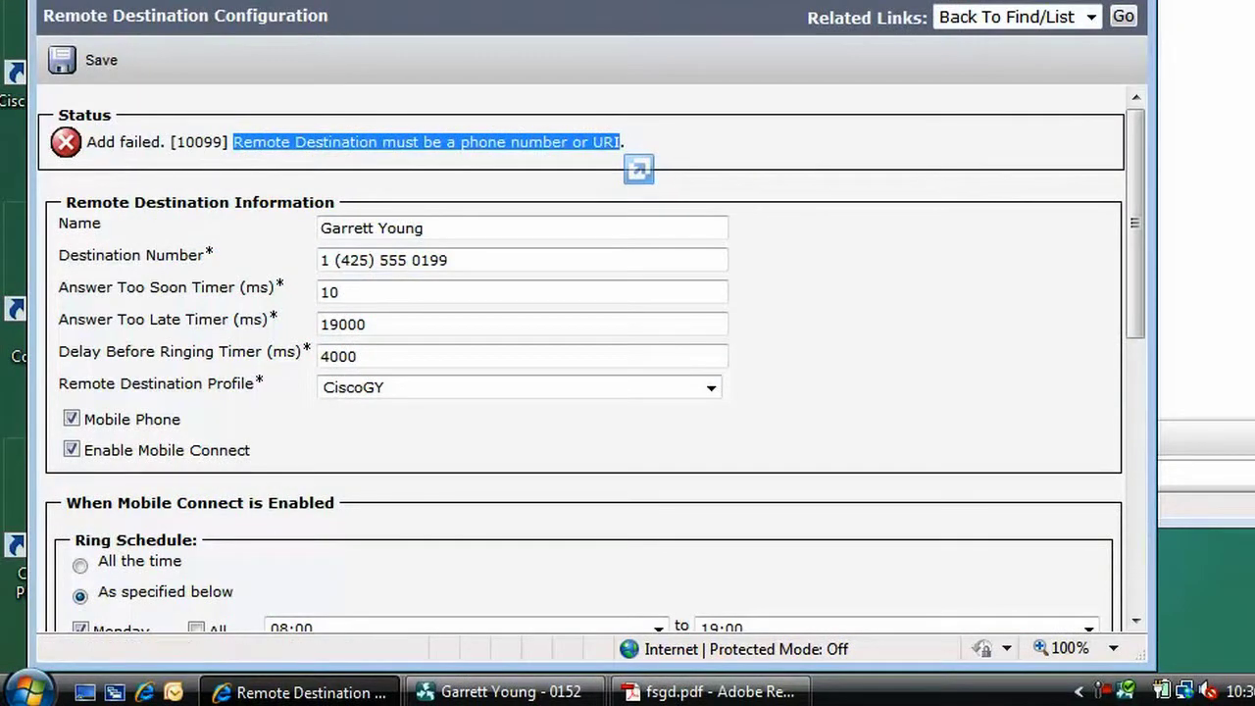
{"action": "left_click", "coordinate": [684, 692]}
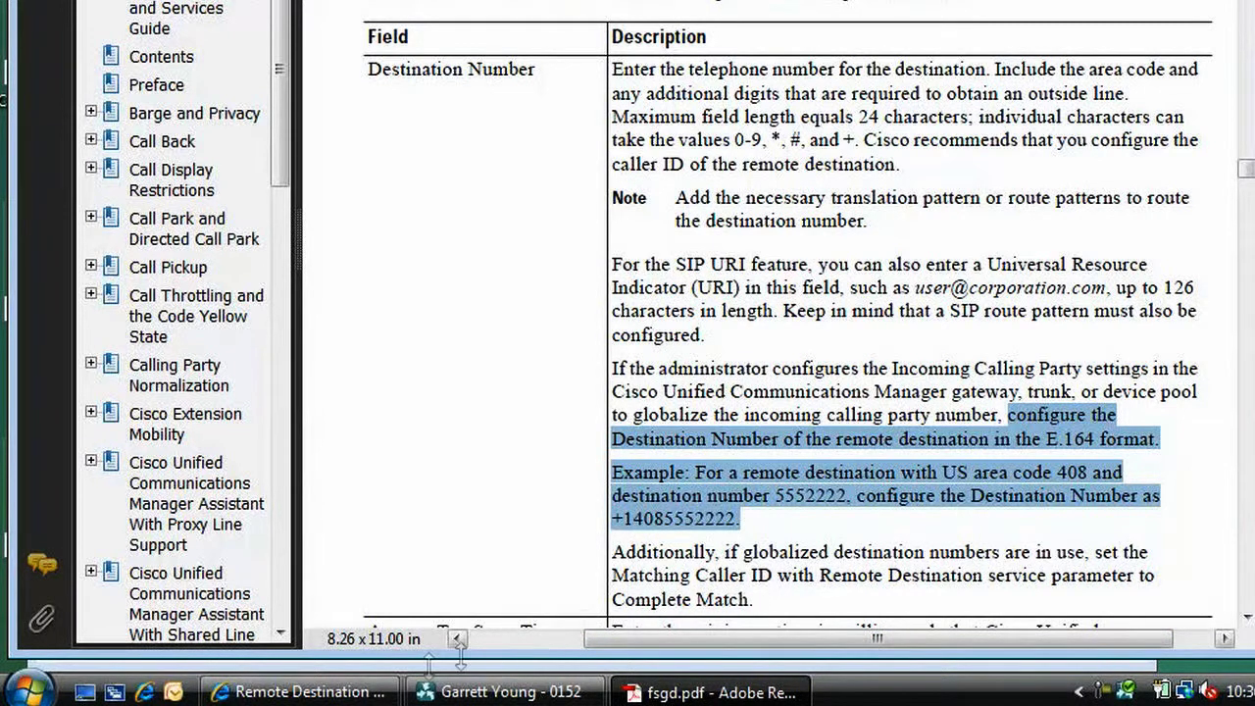
{"action": "left_click", "coordinate": [324, 692]}
- Rewrite the destination number in E.164 format with a leading +
{"action": "left_click", "coordinate": [301, 257]}
{"action": "key", "text": "BackSpace"}
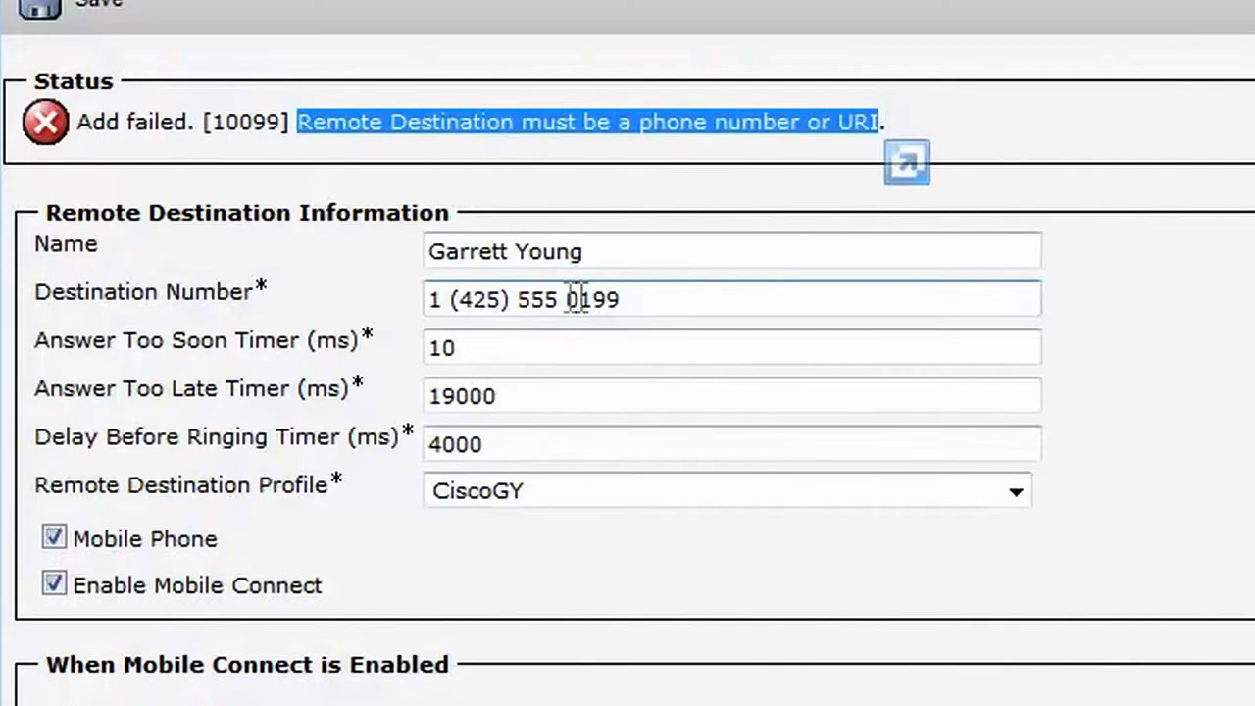
{"action": "left_click", "coordinate": [275, 257]}
{"action": "key", "text": "BackSpace"}
{"action": "key", "text": "BackSpace"}
{"action": "left_click", "coordinate": [460, 299]}
{"action": "key", "text": "BackSpace"}
{"action": "key", "text": "BackSpace"}
{"action": "key", "text": "Home"}
{"action": "type", "text": "+"}
- Save the destination, associate it with Line [1] - 0152, and save again
{"action": "left_click", "coordinate": [95, 19]}
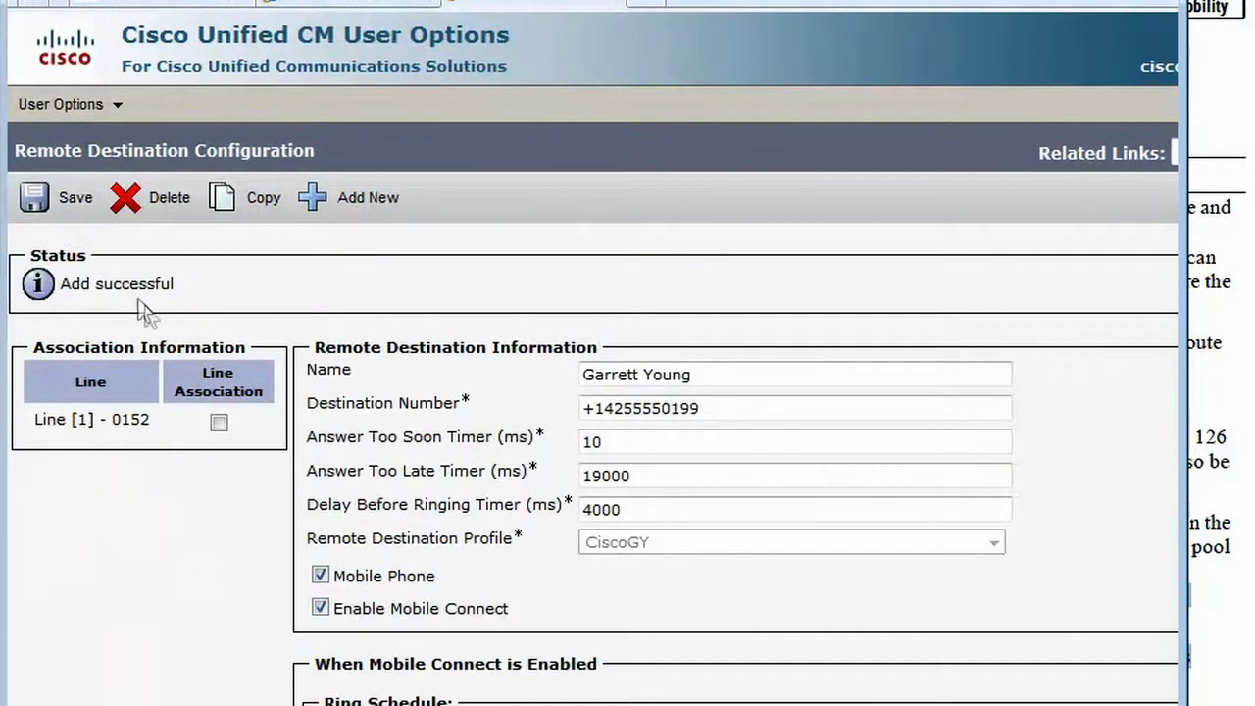
{"action": "left_click", "coordinate": [217, 422]}
{"action": "left_click", "coordinate": [37, 199]}
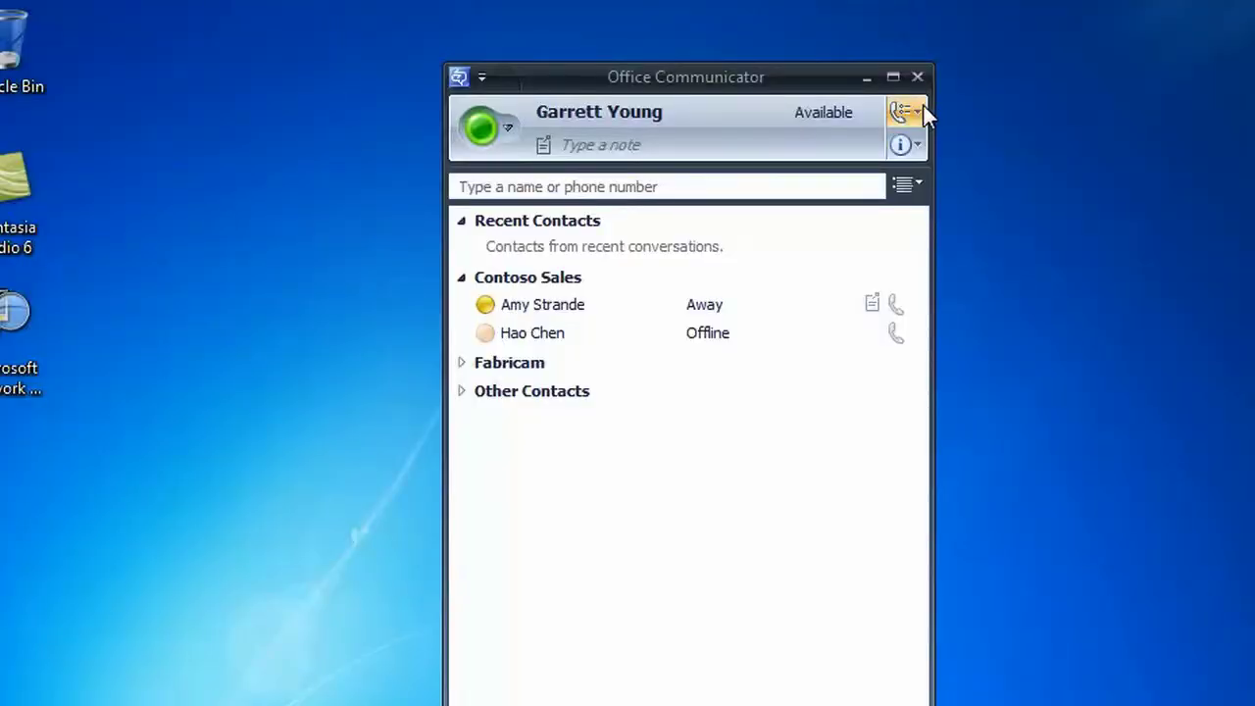
- Open Call-Forwarding Settings, keep incoming calls on Ring me, and open My Phone Numbers
{"action": "left_click", "coordinate": [918, 112]}
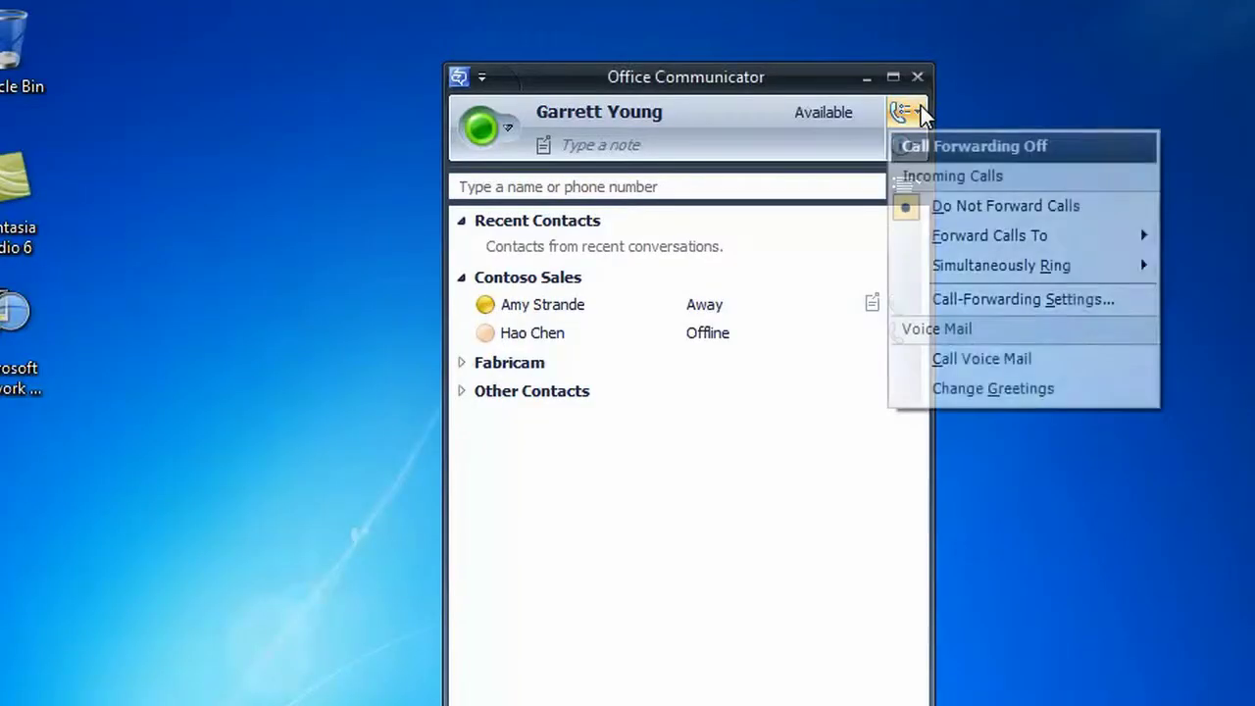
{"action": "left_click", "coordinate": [971, 298]}
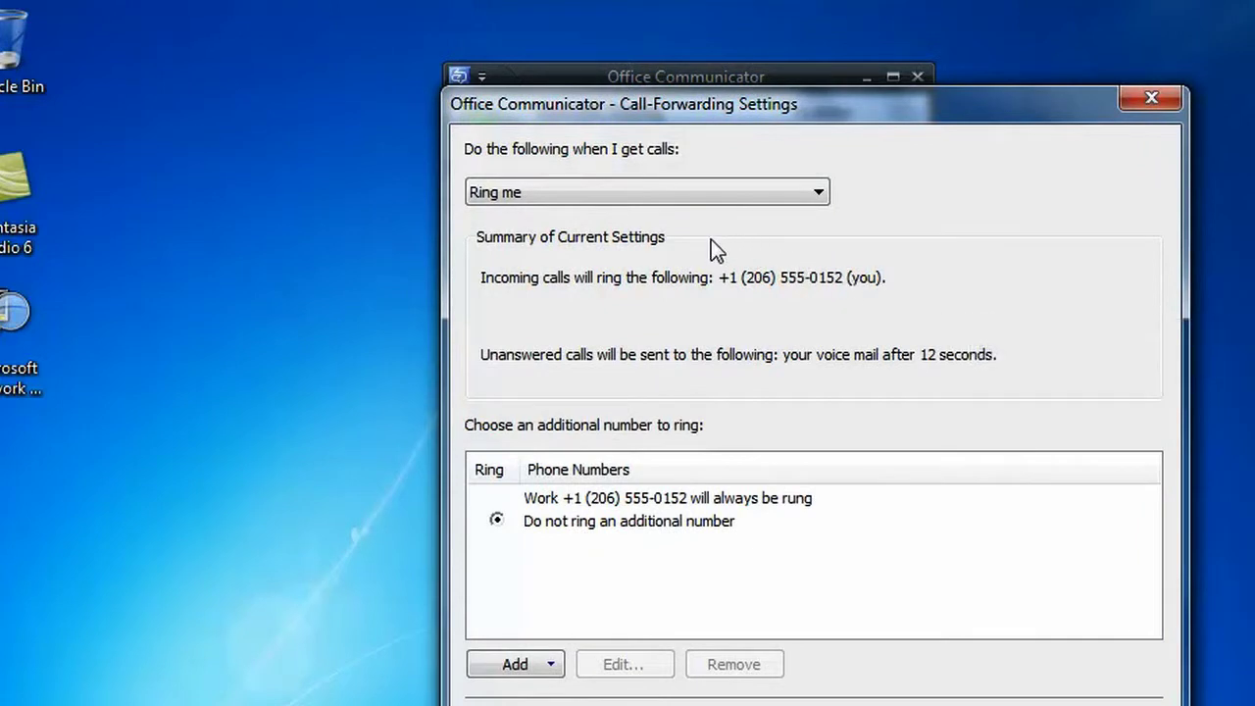
{"action": "left_click", "coordinate": [817, 192]}
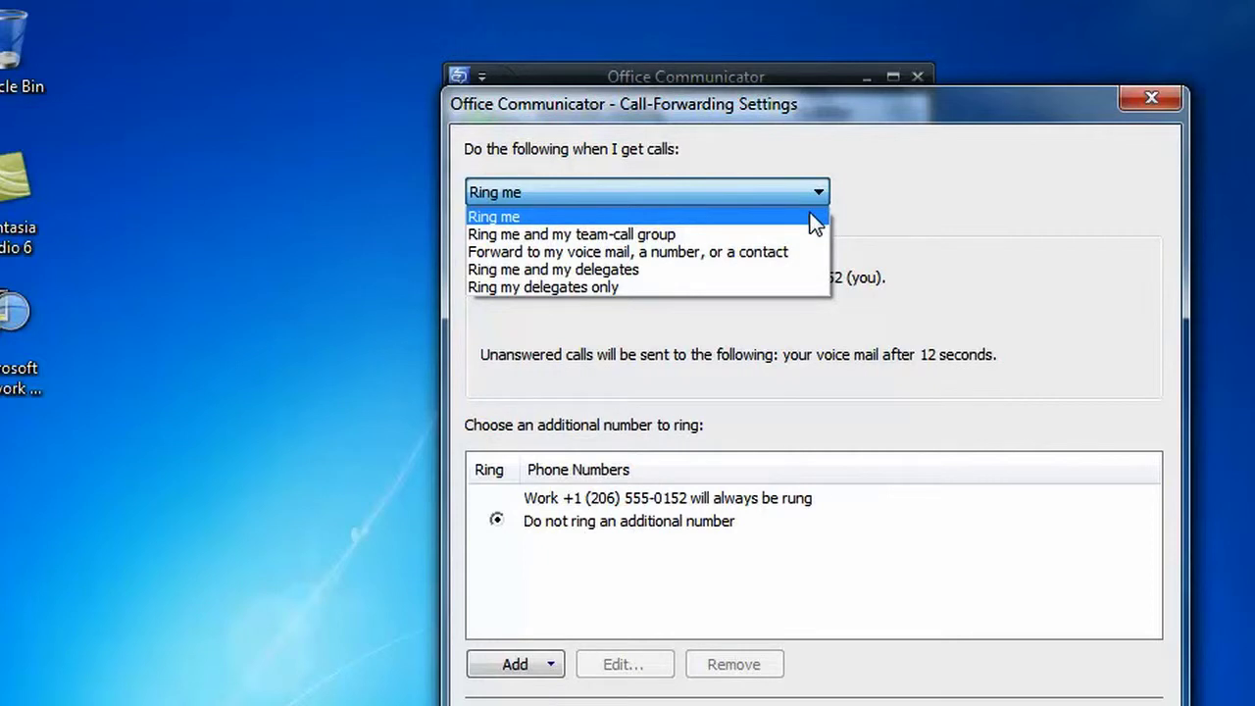
{"action": "left_click", "coordinate": [811, 215]}
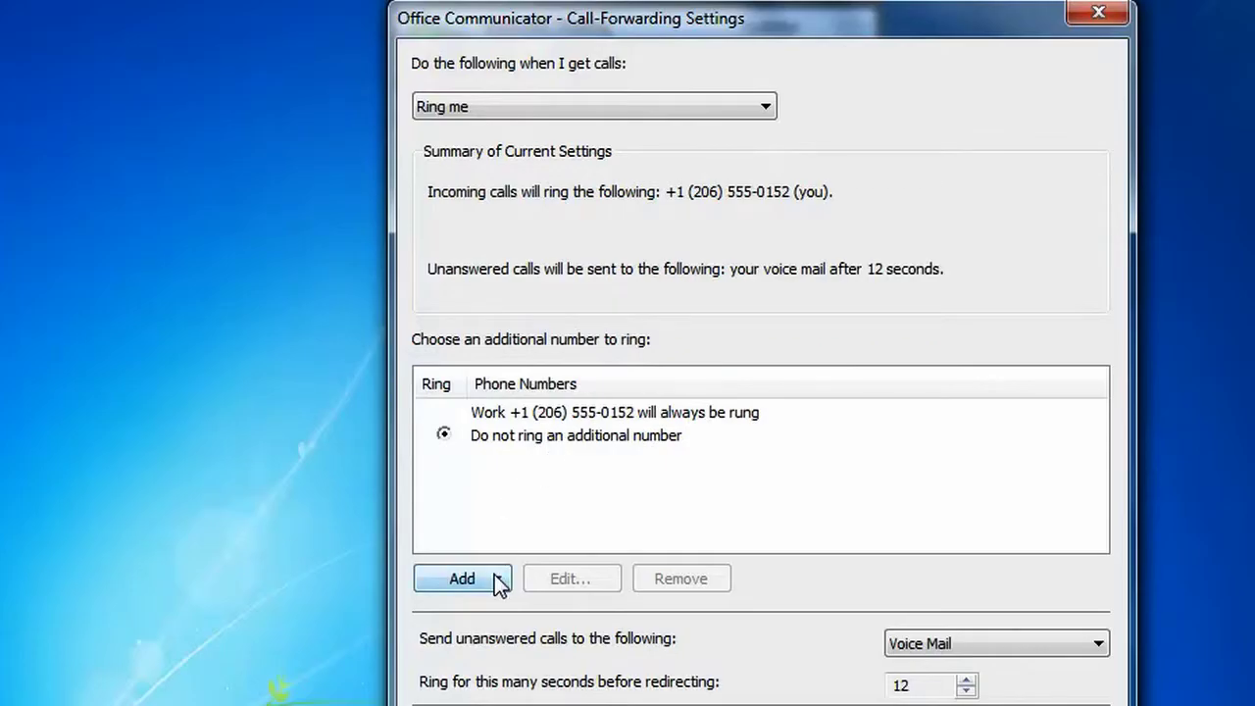
{"action": "left_click", "coordinate": [495, 574]}
- Add the mobile phone number to My Phone Numbers and select it to ring too
{"action": "left_click", "coordinate": [496, 613]}
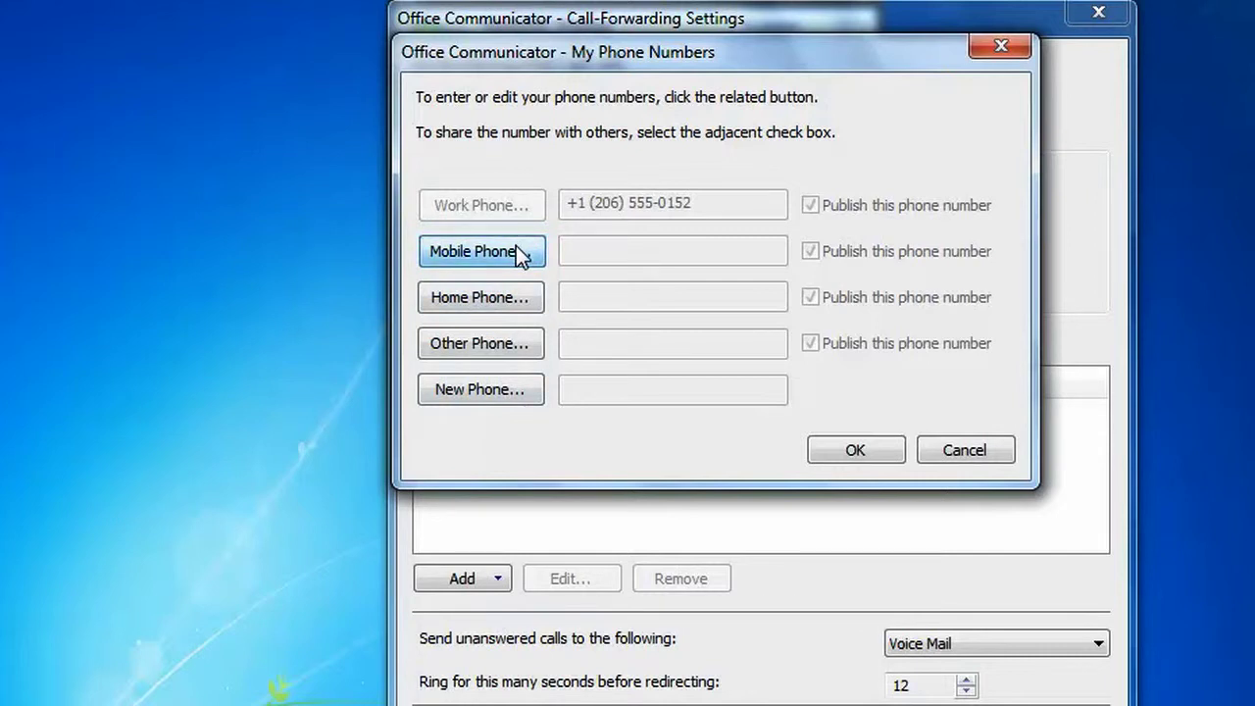
{"action": "left_click", "coordinate": [516, 249]}
{"action": "type", "text": "+1"}
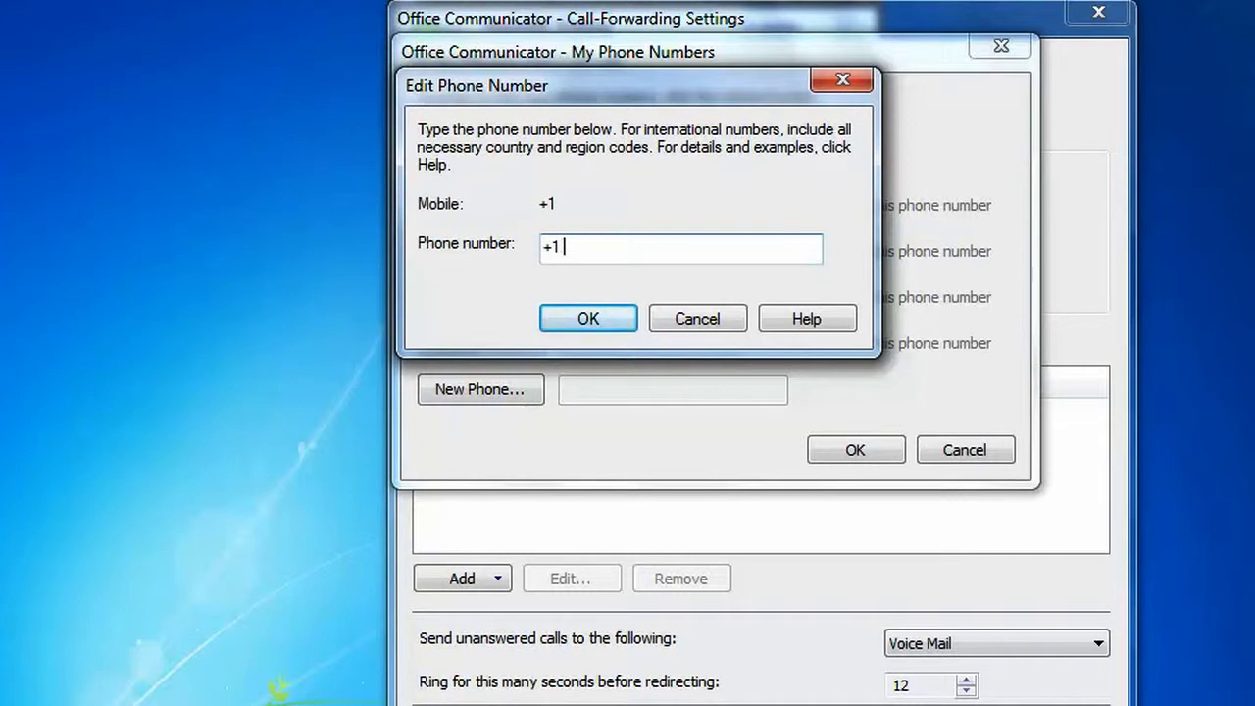
{"action": "type", "text": " (425) 555-"}
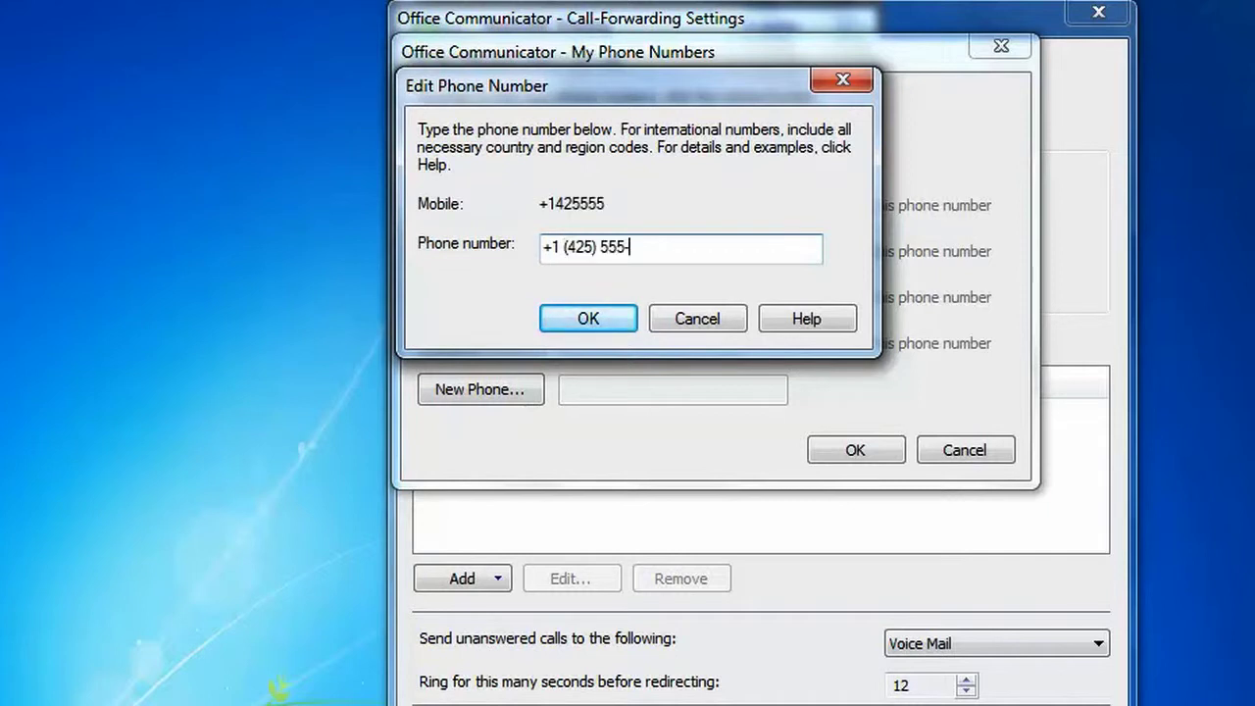
{"action": "type", "text": "0199"}
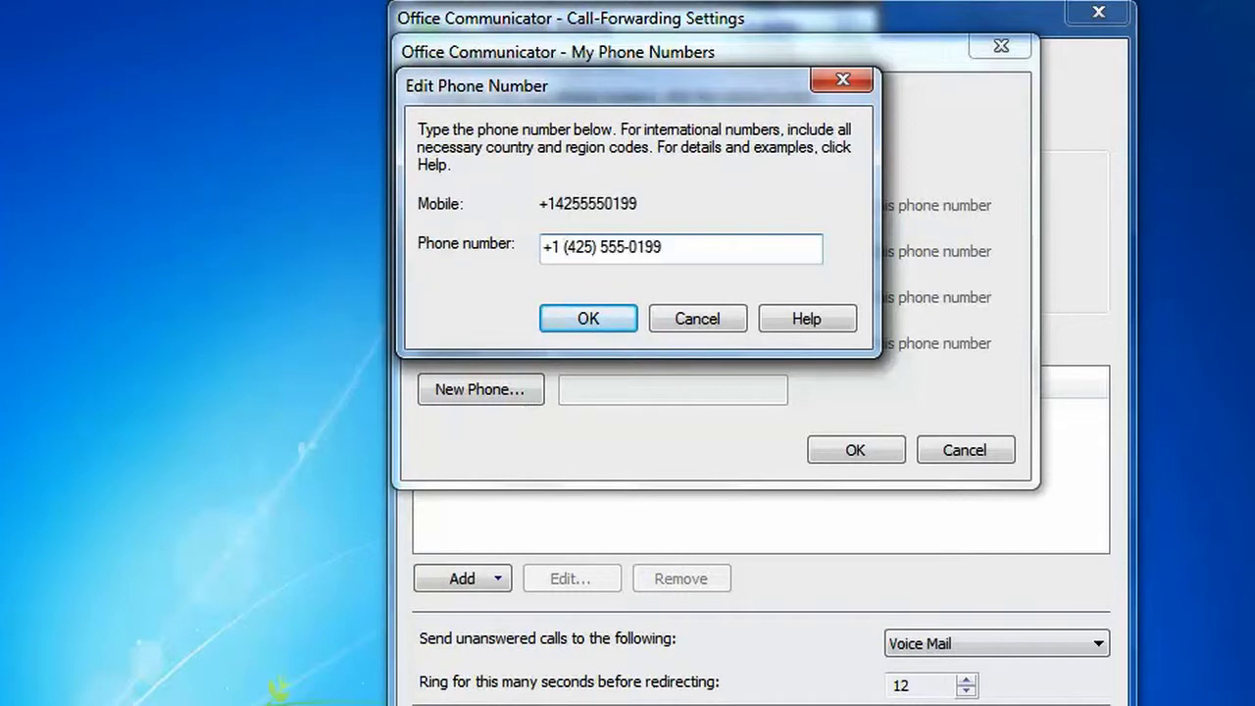
{"action": "left_click", "coordinate": [549, 324]}
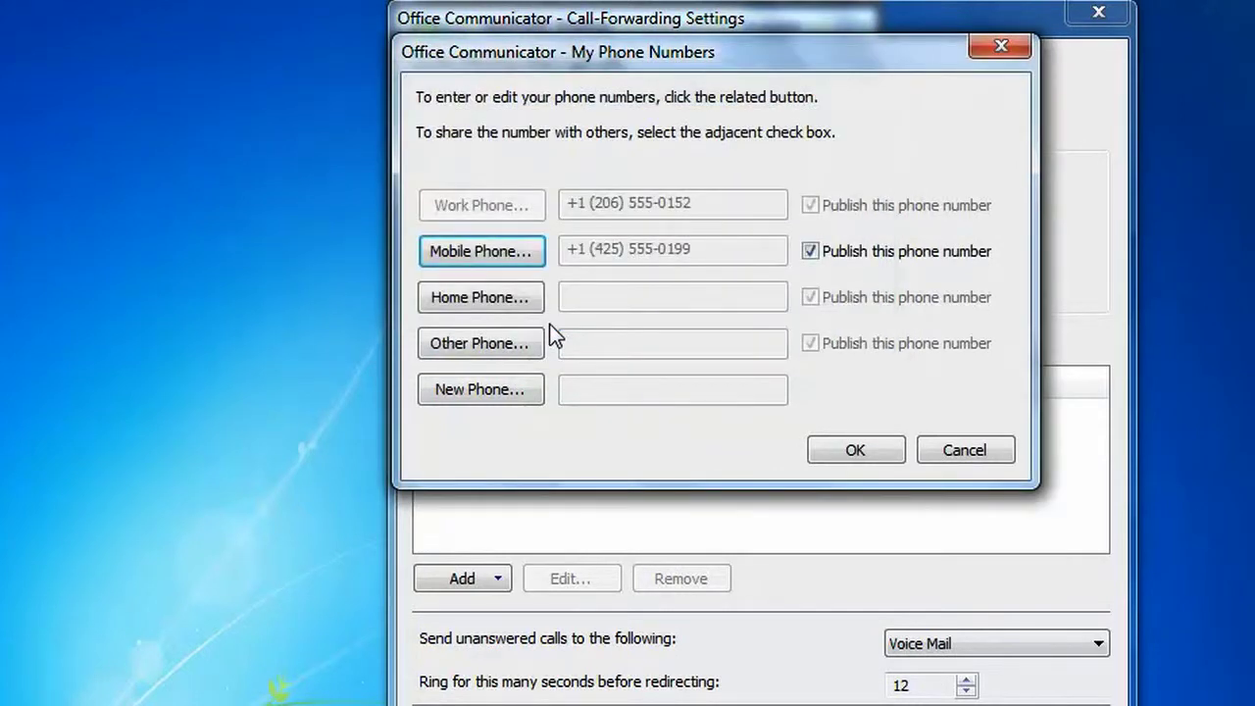
{"action": "left_click", "coordinate": [863, 456]}
{"action": "left_click", "coordinate": [444, 457]}
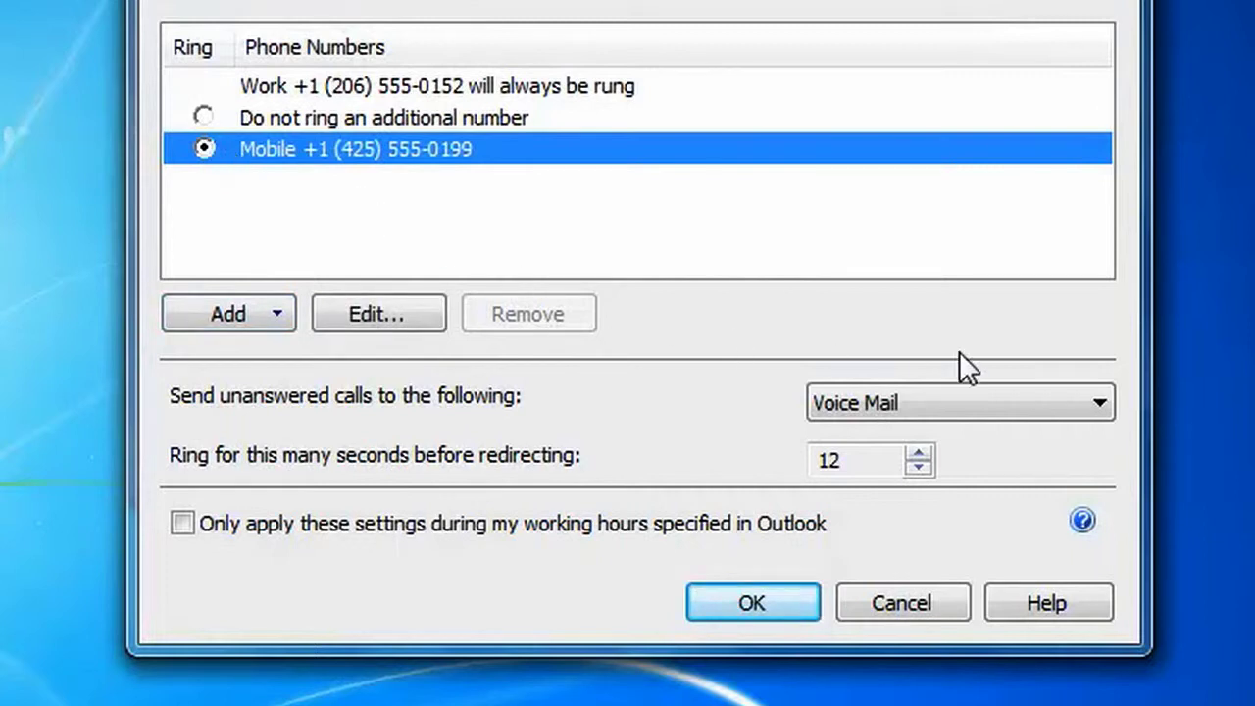
- Send unanswered calls to voice mail after 10 seconds, only during Outlook working hours
{"action": "left_click", "coordinate": [1104, 407]}
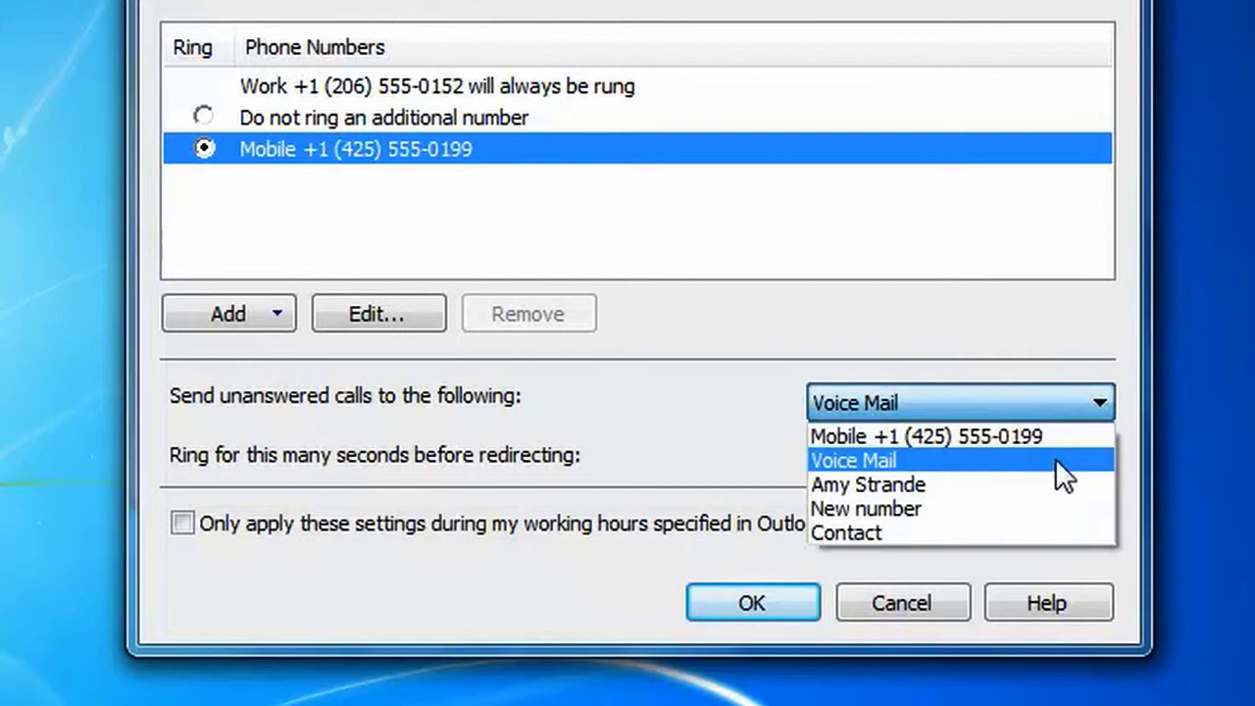
{"action": "left_click", "coordinate": [1056, 461]}
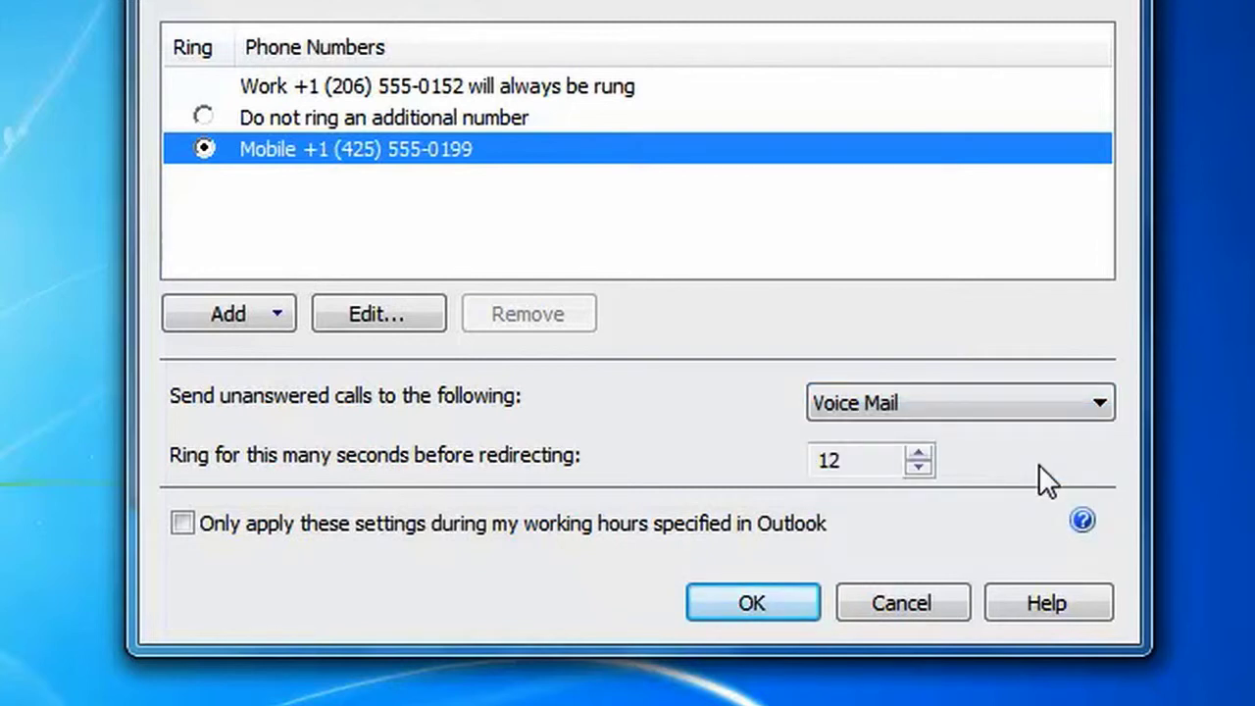
{"action": "left_click", "coordinate": [922, 471]}
{"action": "left_click", "coordinate": [922, 471]}
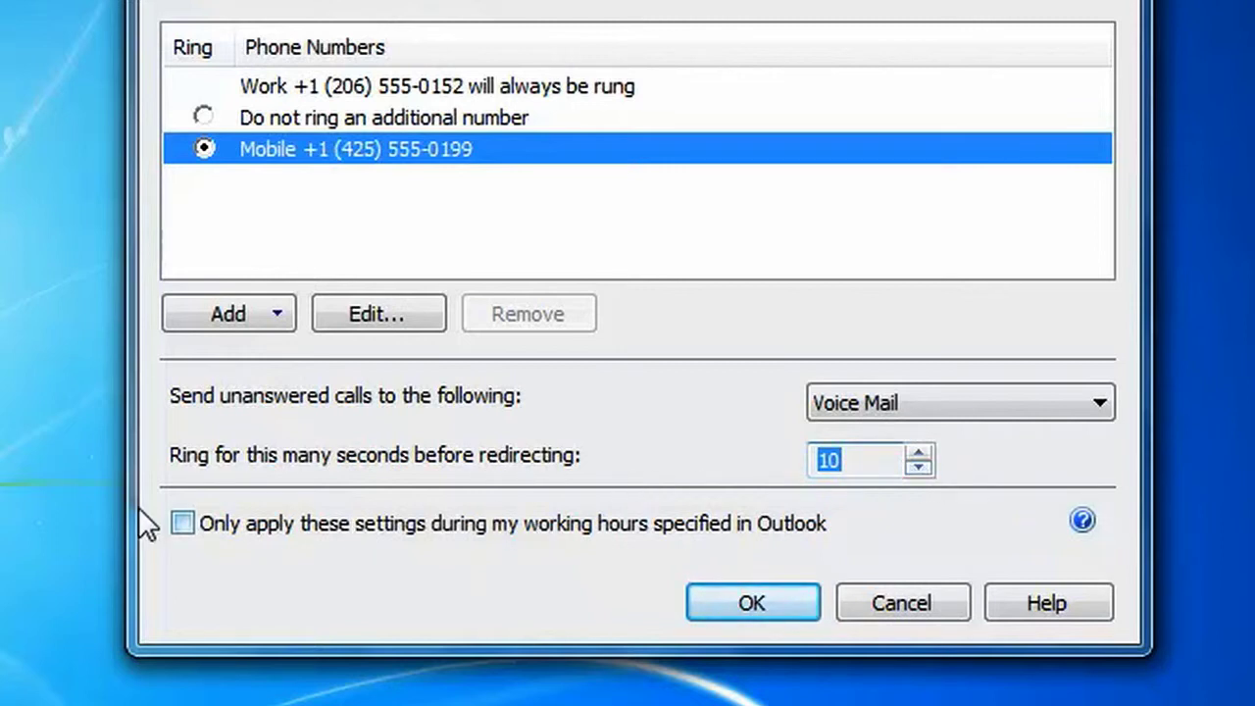
{"action": "left_click", "coordinate": [182, 523]}
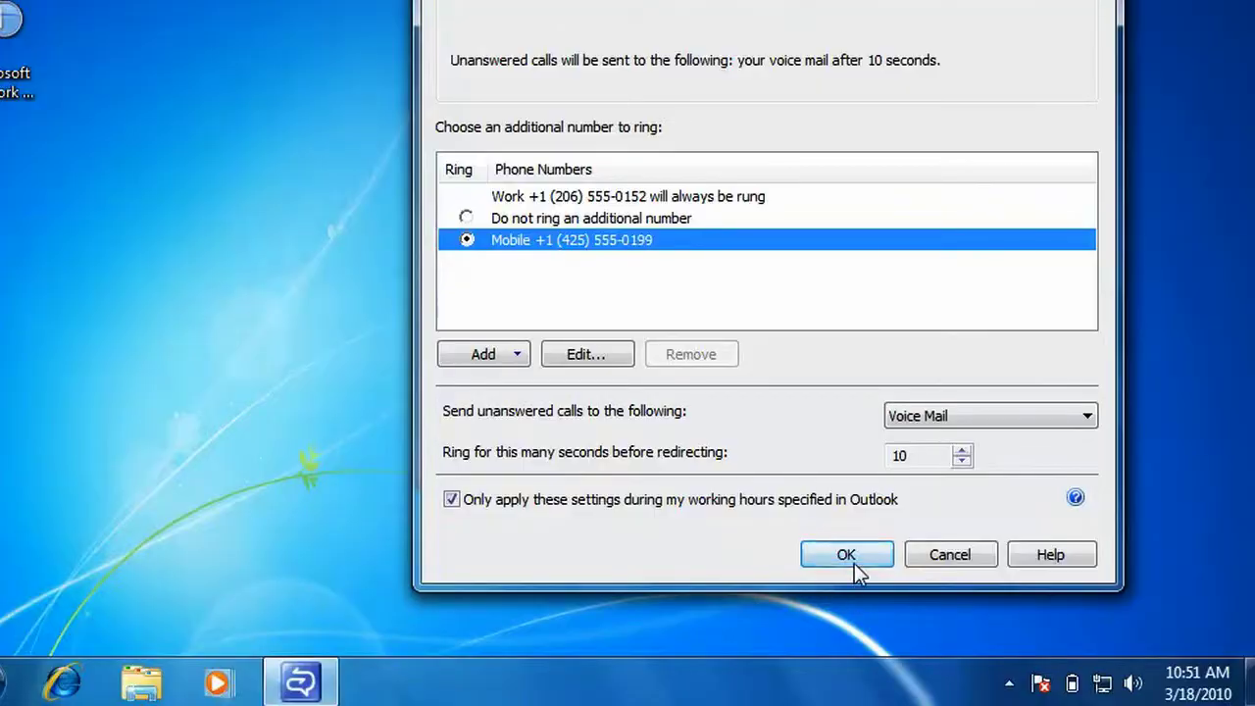
{"action": "left_click", "coordinate": [854, 566]}
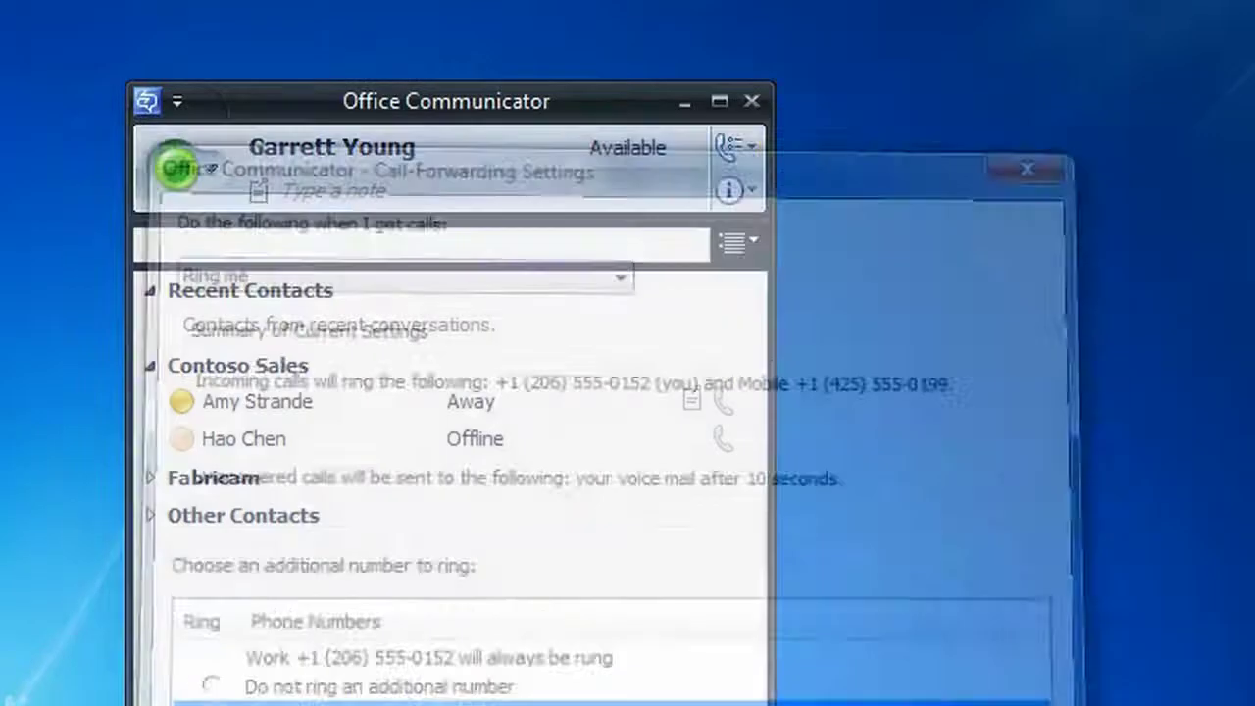